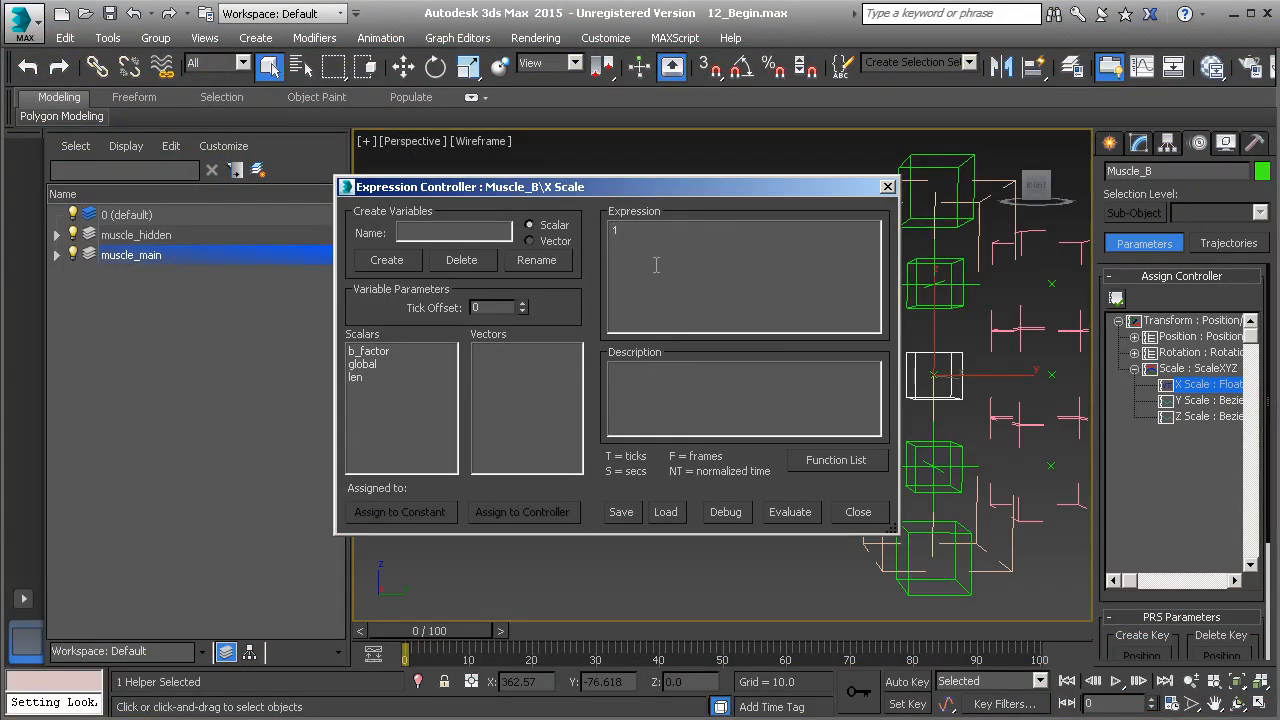
Enter 60 / len as the expression for Muscle_B's X Scale, evaluate it and close the controller dialog
type("60 / len")
left_click(784, 514)
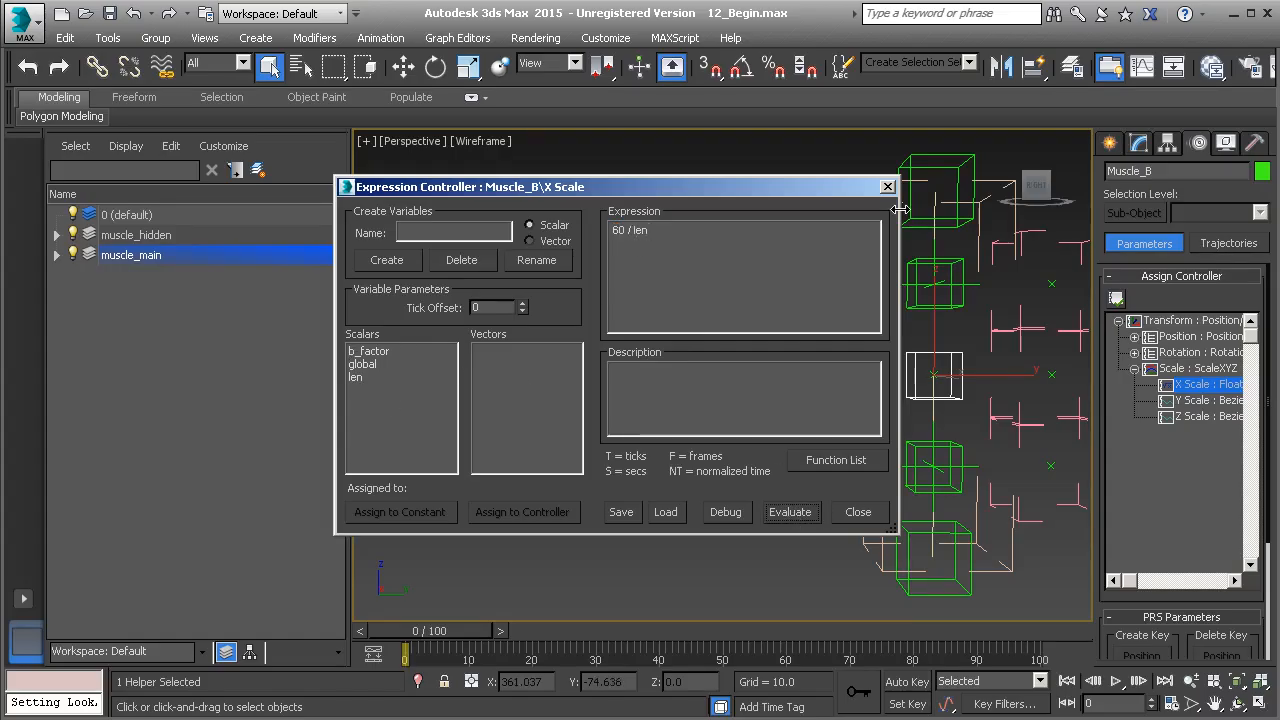
left_click(887, 186)
Stretch the muscle rig by moving Muscle_End upward and Muscle_Start downward to test the X Scale expression
scroll(814, 380, "up", 3)
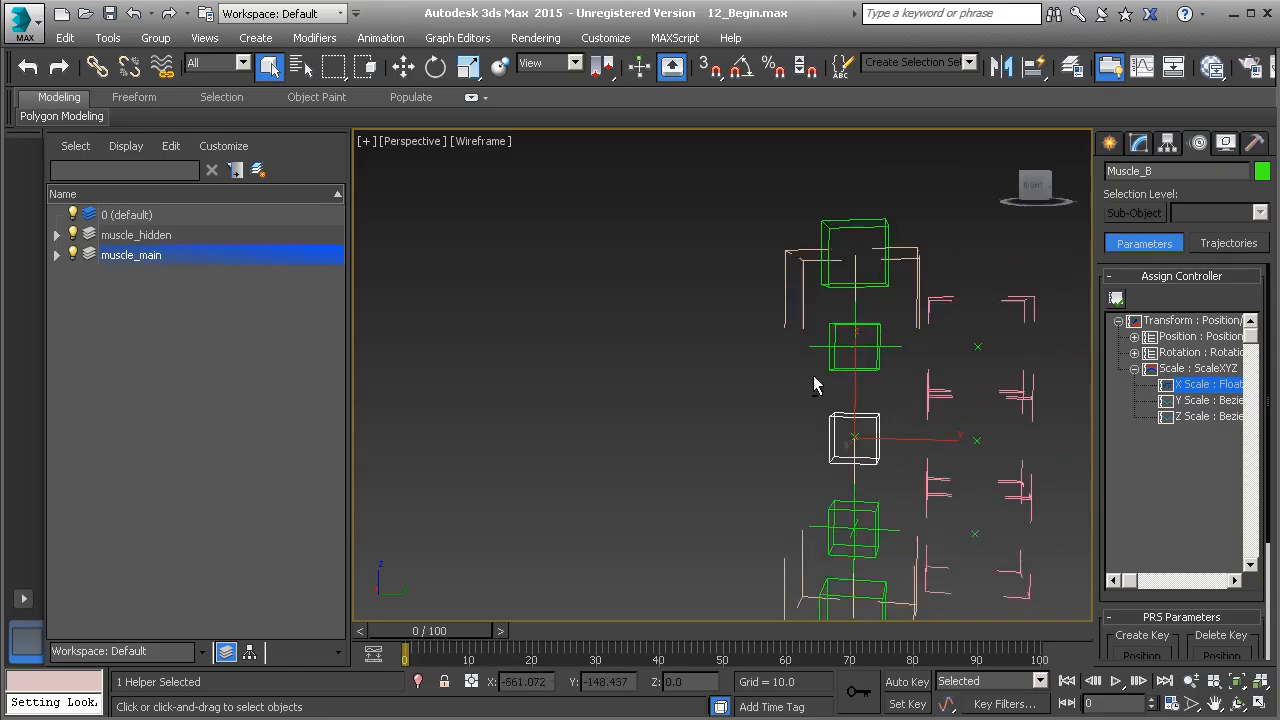
left_click(887, 236)
scroll(820, 250, "down", 5)
key("w")
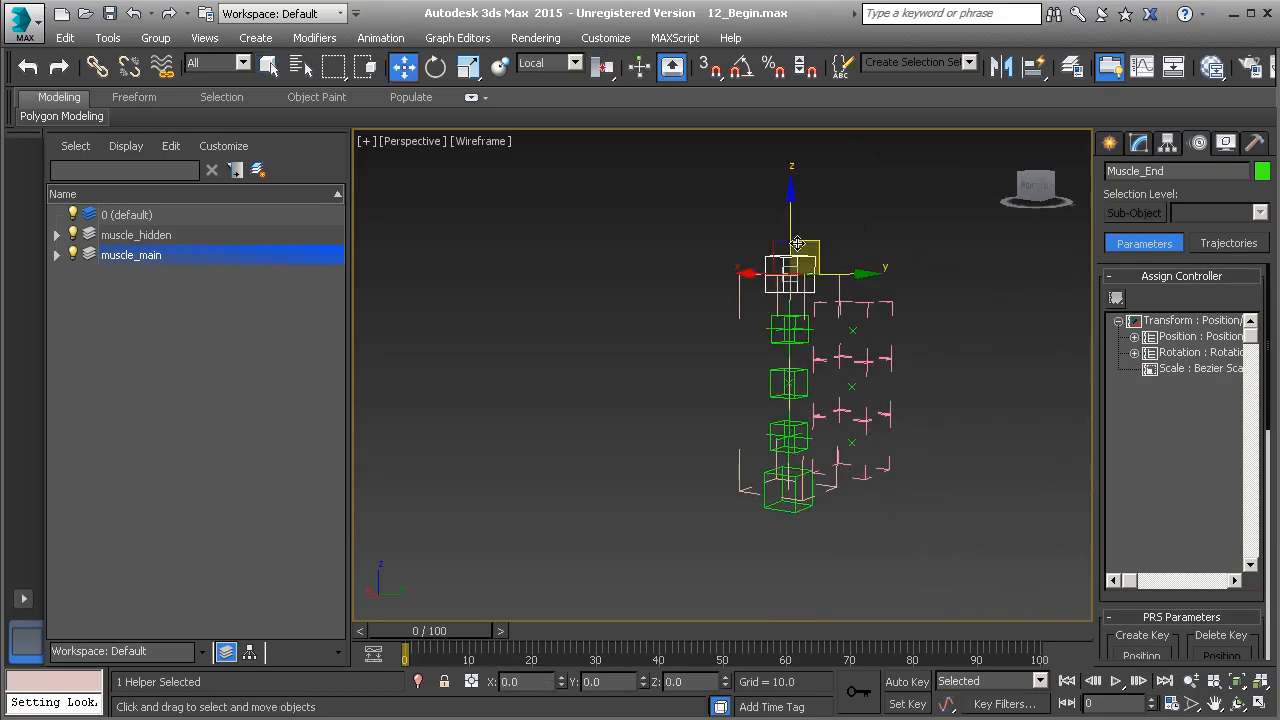
mouse_move(793, 268)
middle_mouse_down("alt")
mouse_move(760, 271)
mouse_move(791, 272)
middle_mouse_up("alt")
left_click_drag(790, 271, 794, 138)
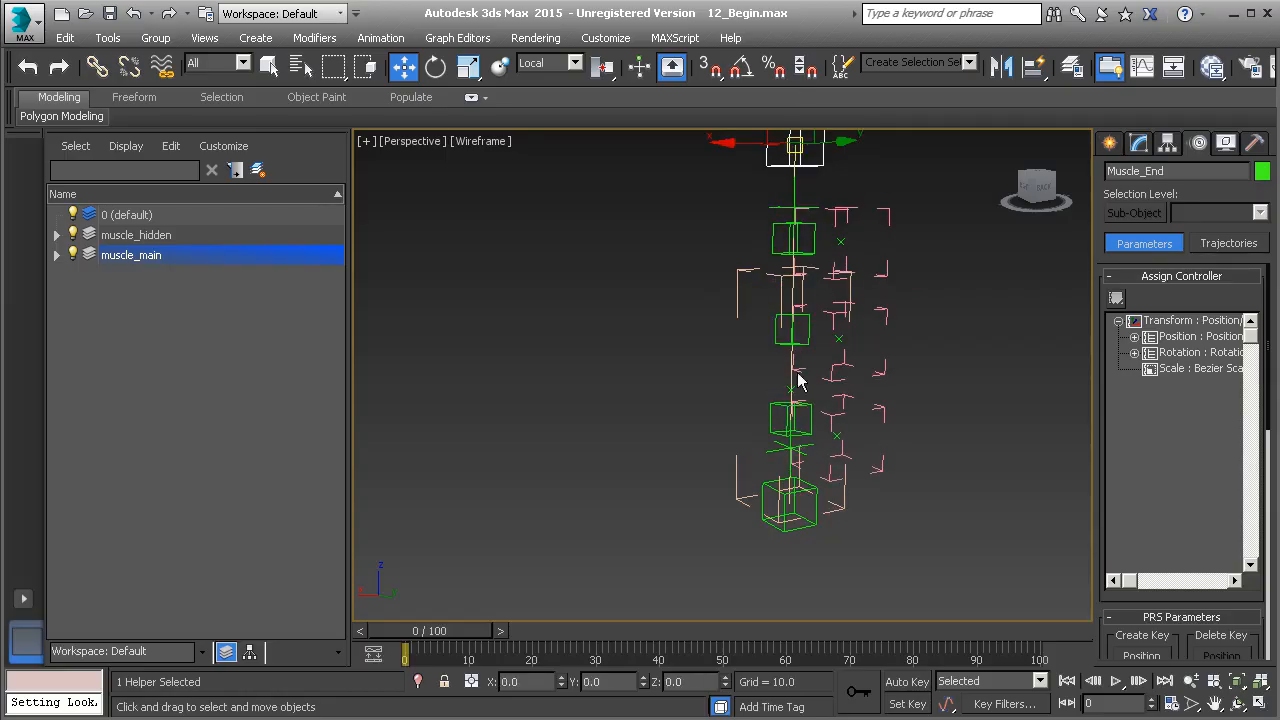
left_click(789, 500)
left_click_drag(789, 507, 760, 606)
Try scaling Muscle_Global uniformly and show its A_Factor, B_Factor and C_Factor custom attributes
left_click(737, 305)
middle_click_drag(756, 345, 720, 344)
key("r")
left_click_drag(757, 388, 757, 332)
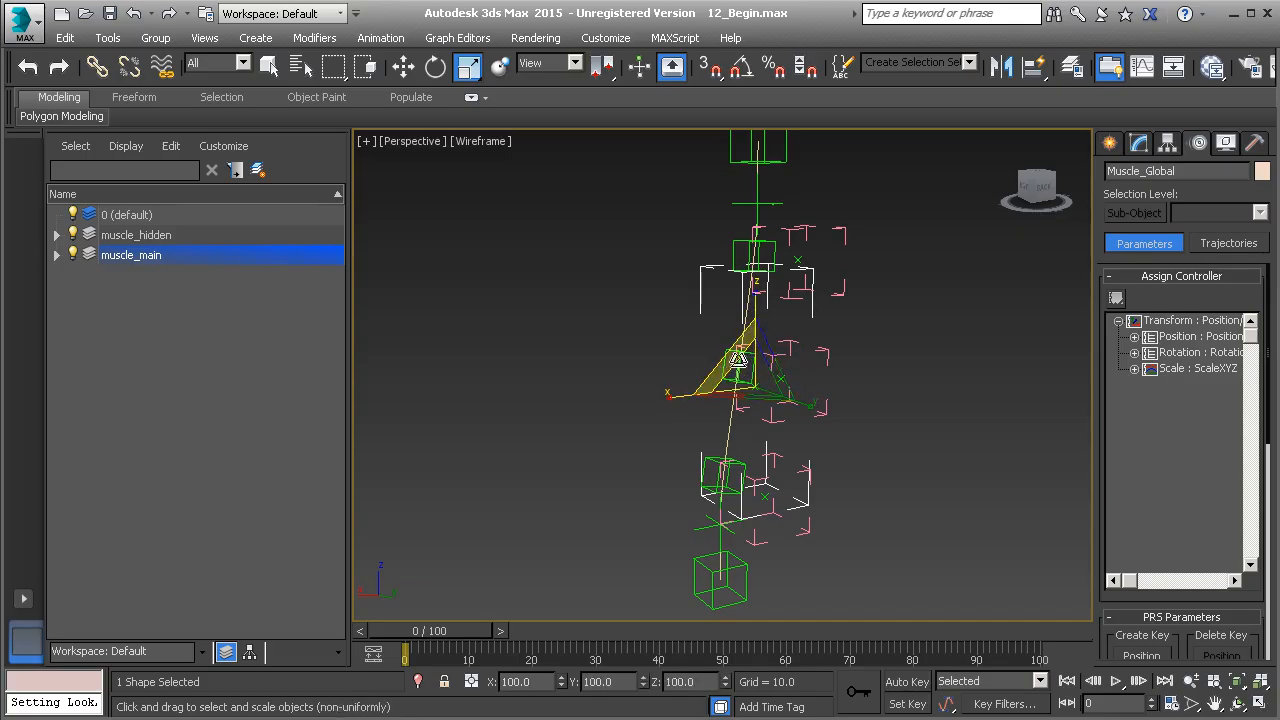
left_click(1137, 144)
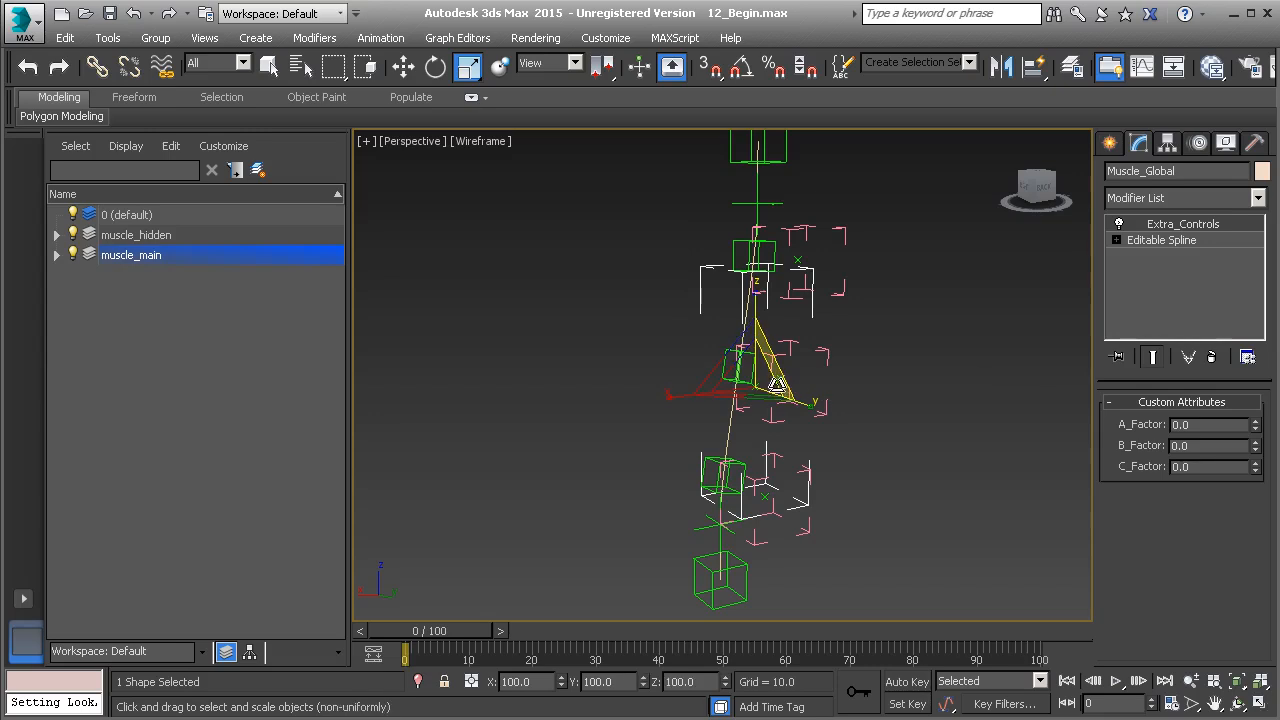
Return the Muscle_End and Muscle_Start helpers to their original positions
left_click(777, 157)
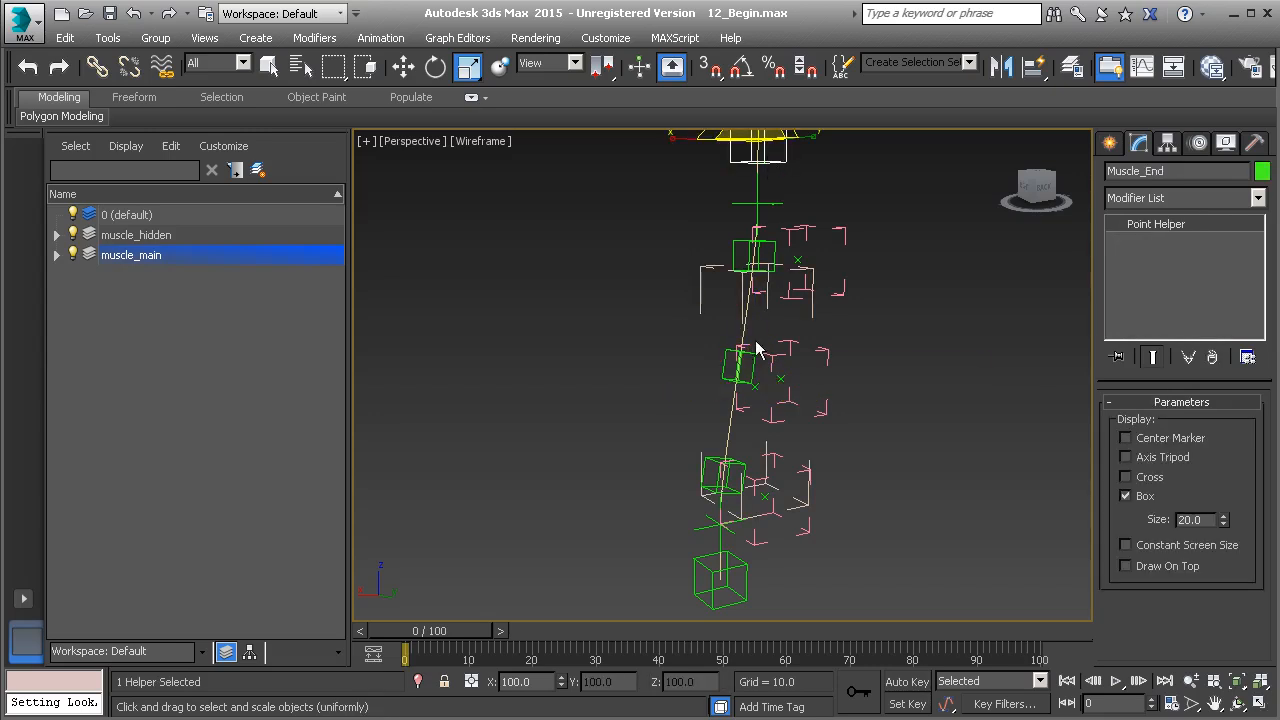
left_click(698, 563, "ctrl")
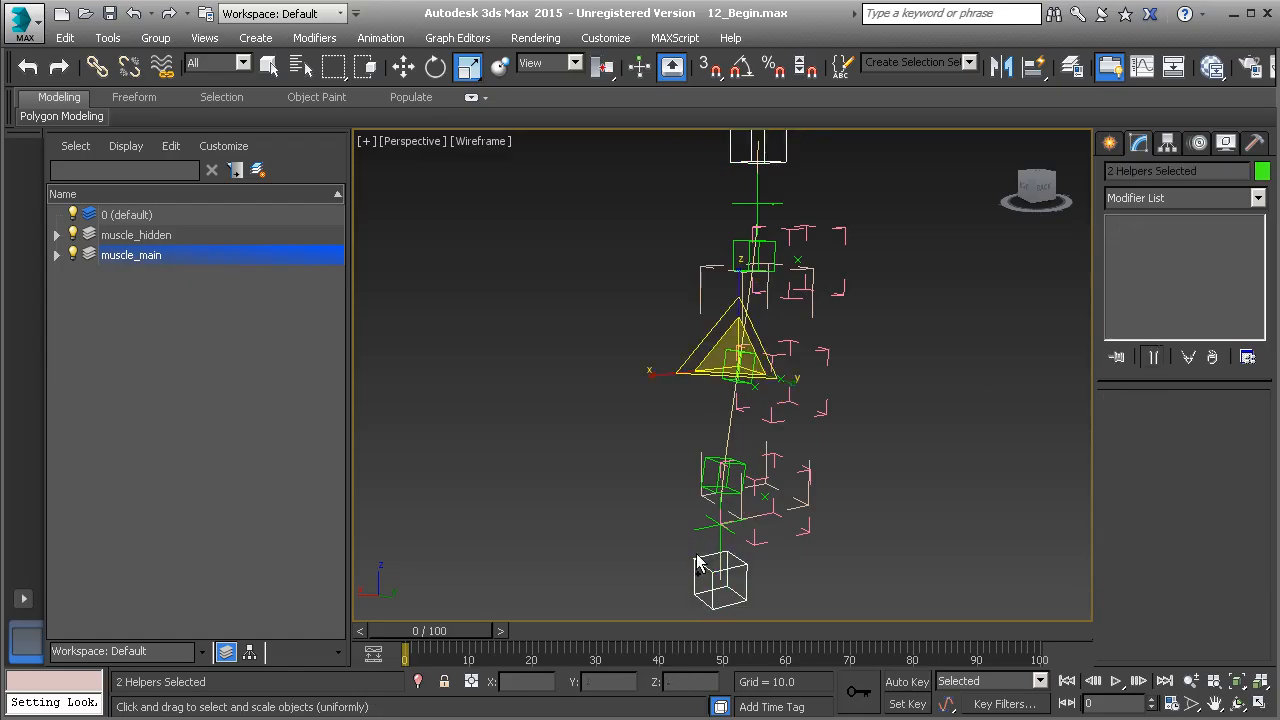
right_click(574, 398)
left_click(535, 342)
middle_click_drag(697, 368, 742, 367, "alt")
Select Muscle_B and open the expression properties of its X Scale controller
scroll(744, 366, "up", 2)
left_click(818, 252)
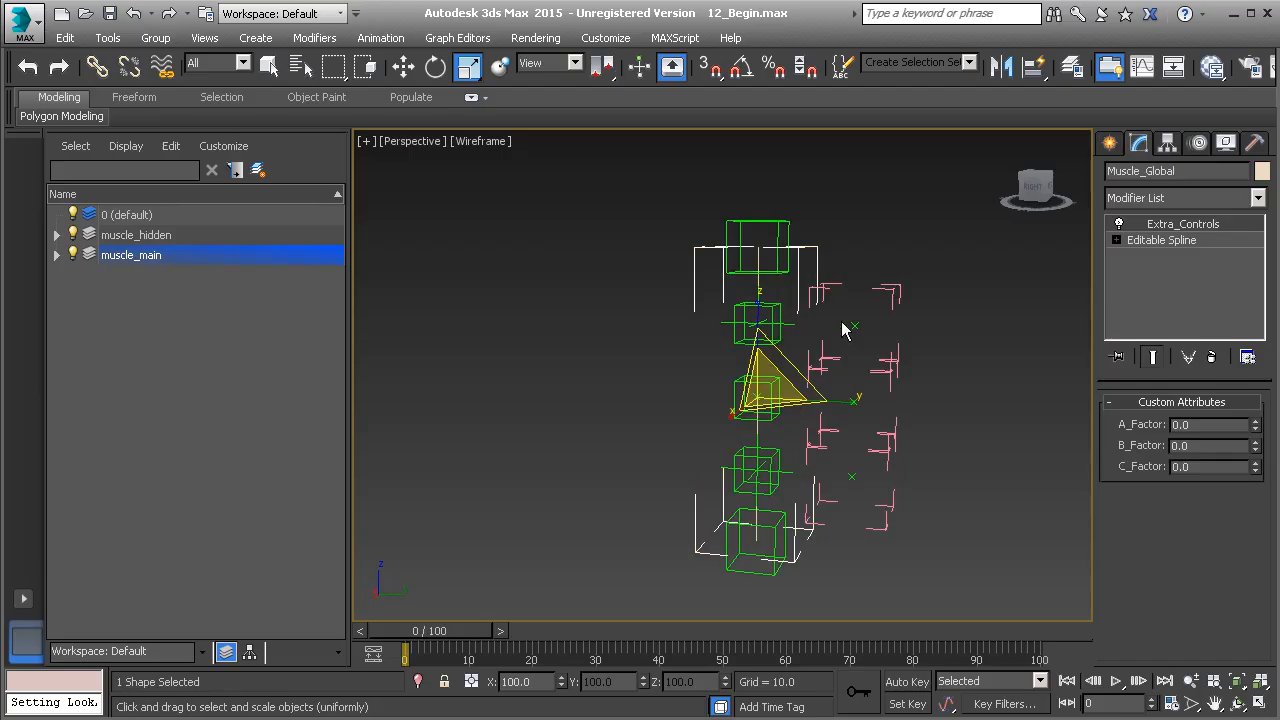
left_click(740, 385)
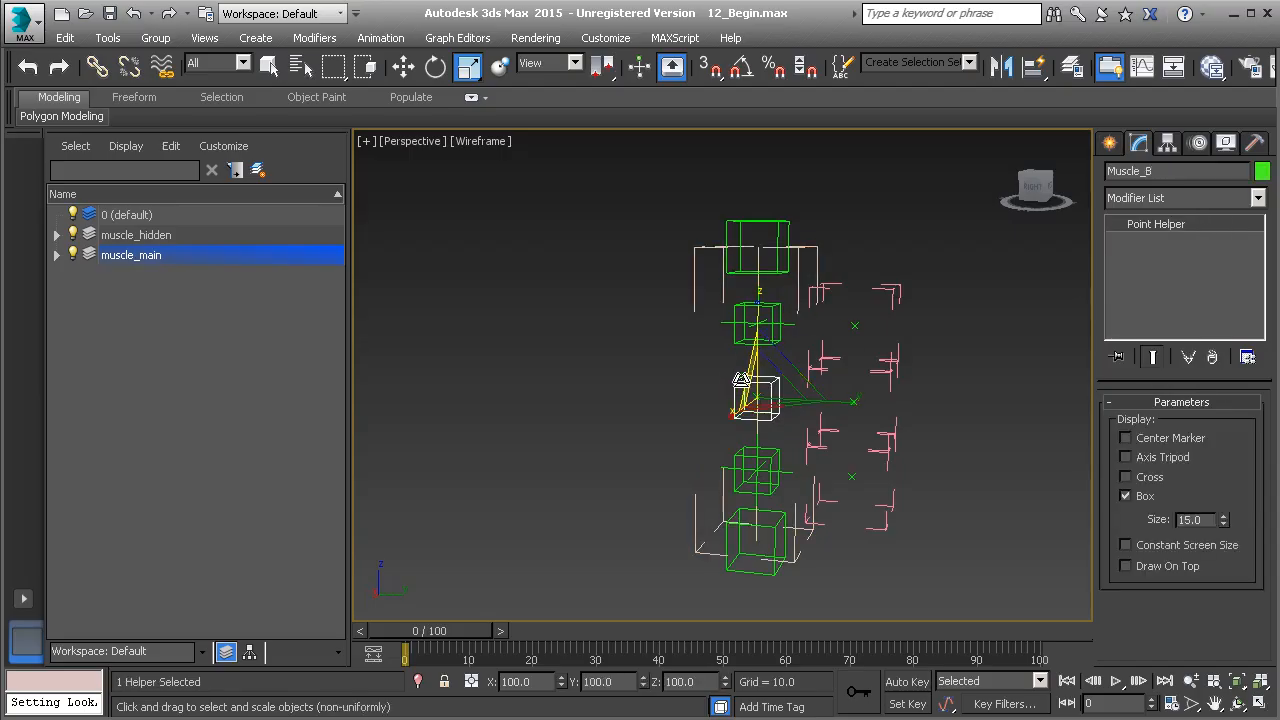
left_click(1199, 143)
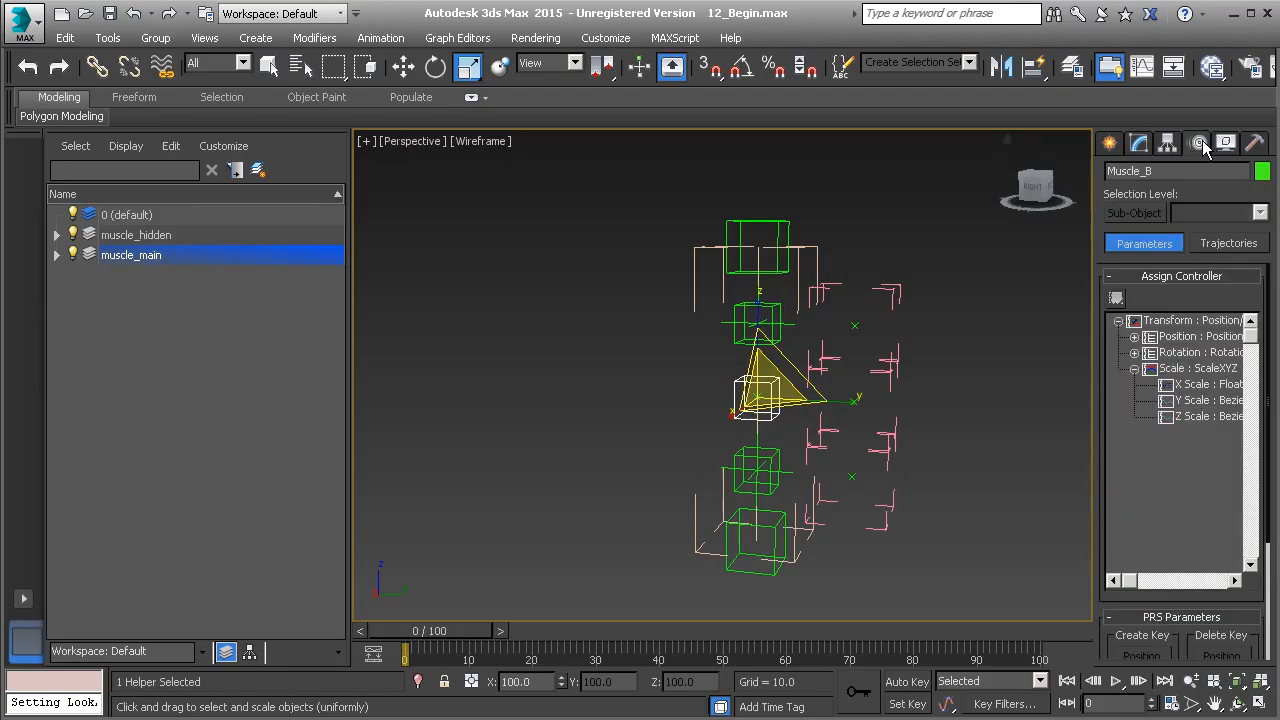
left_click(1205, 387)
right_click(1202, 387)
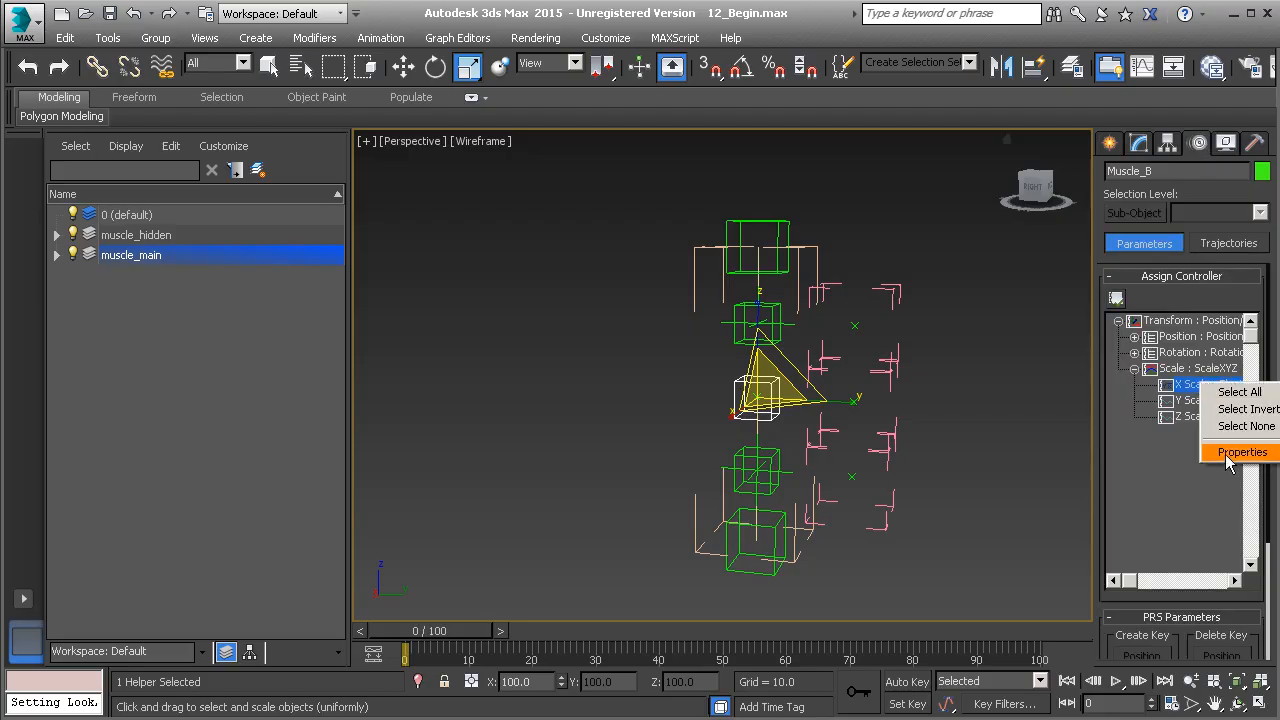
left_click(1240, 452)
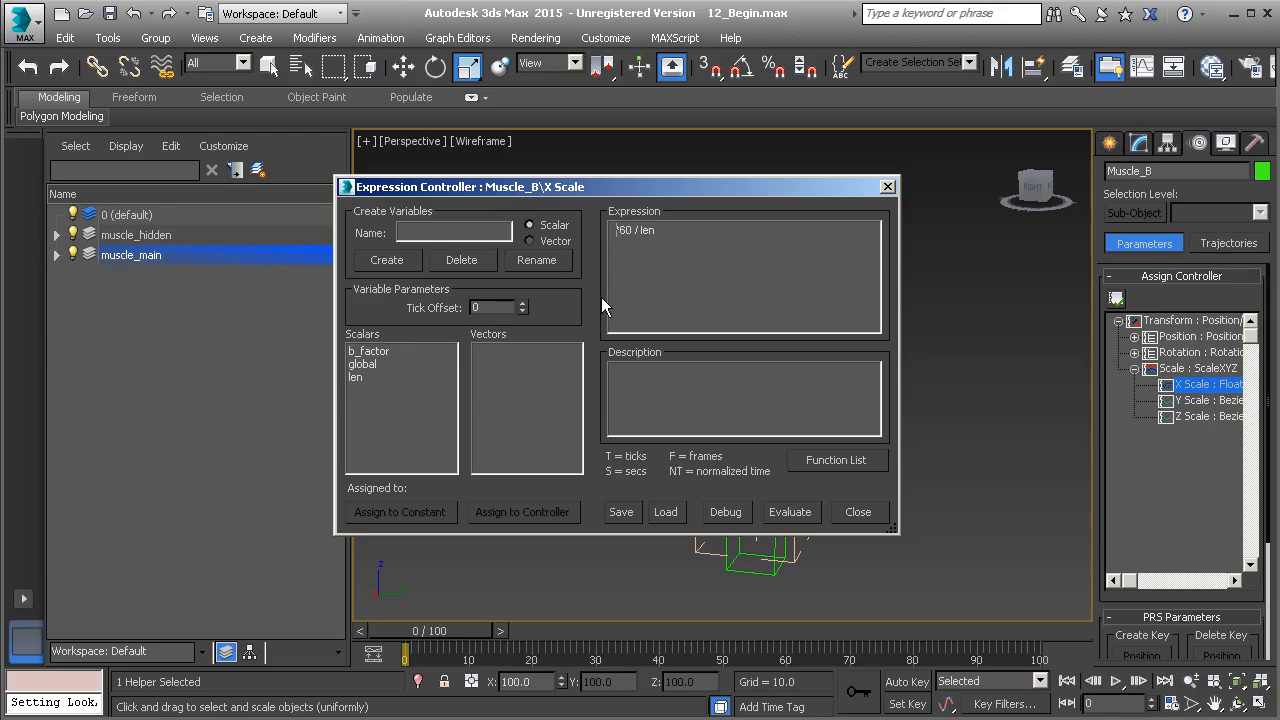
Multiply the 60 in the X Scale expression by the global variable and group it in parentheses, giving (global*60) / len
type("gobal")
key("BackSpace")
key("BackSpace")
key("BackSpace")
key("BackSpace")
type("lobal")
left_click(612, 231)
type("(")
left_click(661, 231)
type(")")
left_click_drag(729, 192, 404, 304)
left_click(465, 624)
left_click_drag(447, 302, 688, 231)
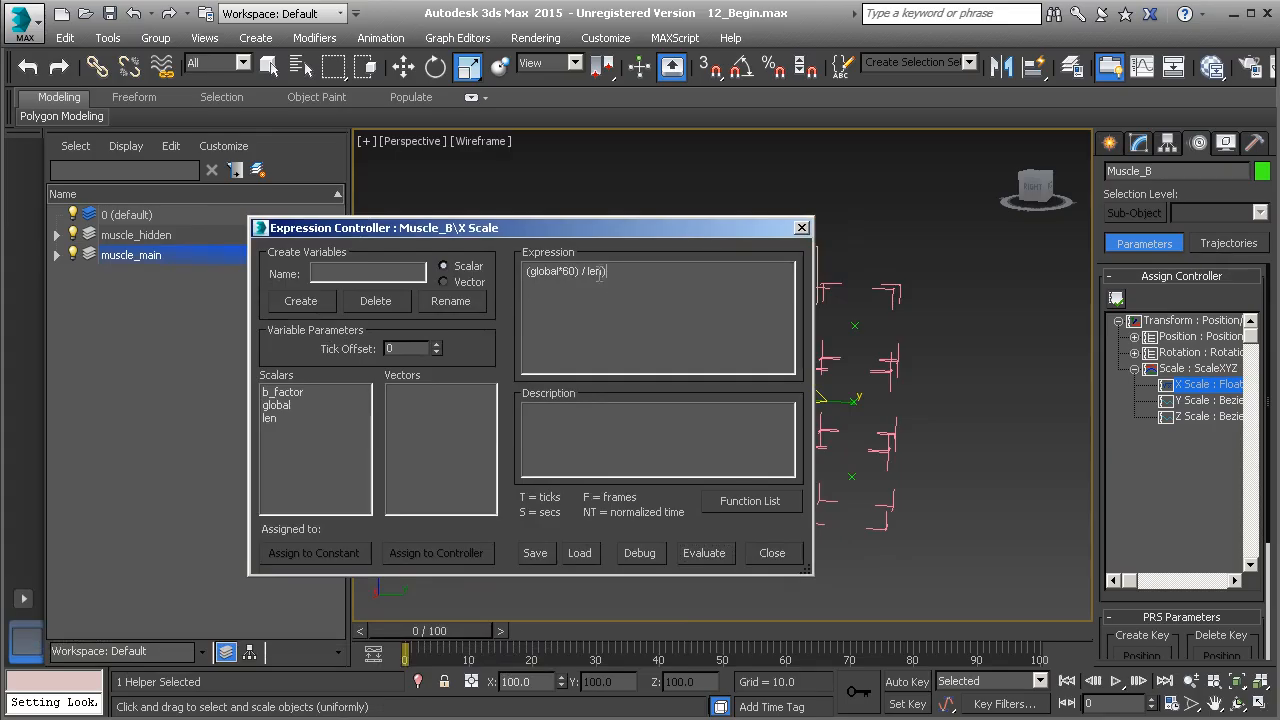
Change the X Scale expression to pow((global*60) / len, b_factor), evaluate it and close the dialog
left_click(528, 271)
type("(")
type("pow")
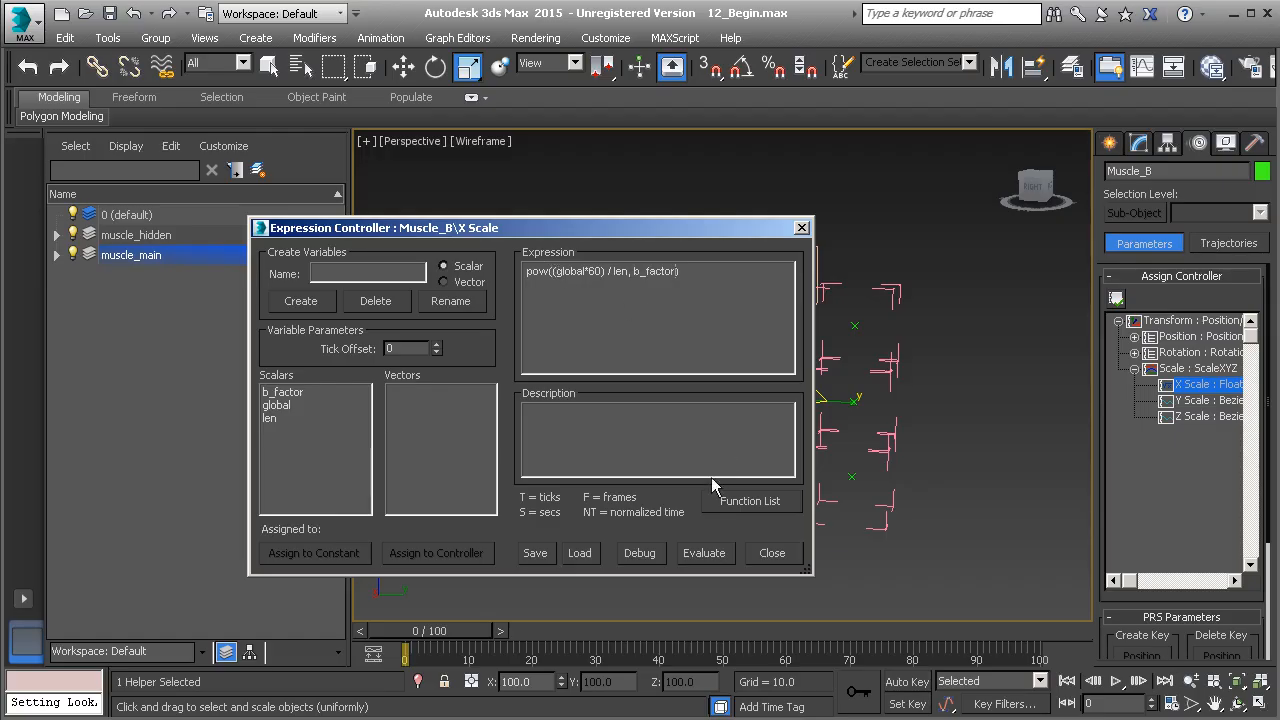
left_click(753, 512)
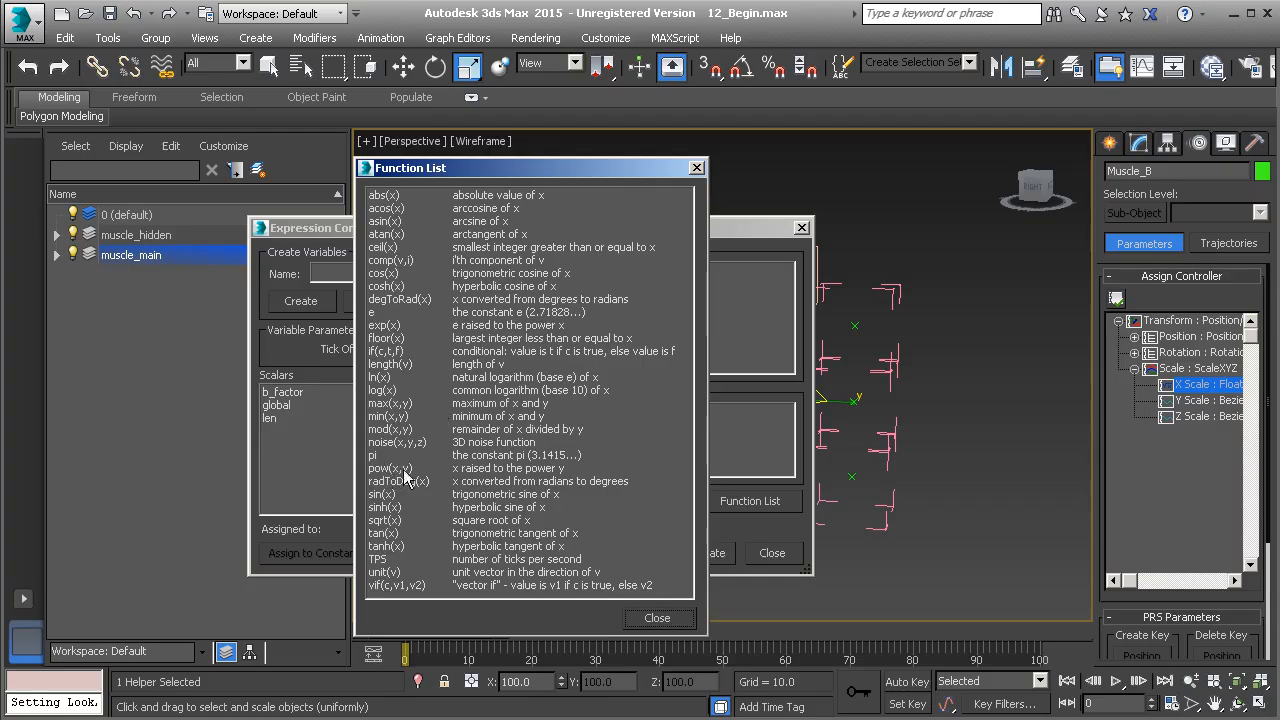
left_click(654, 617)
left_click(710, 558)
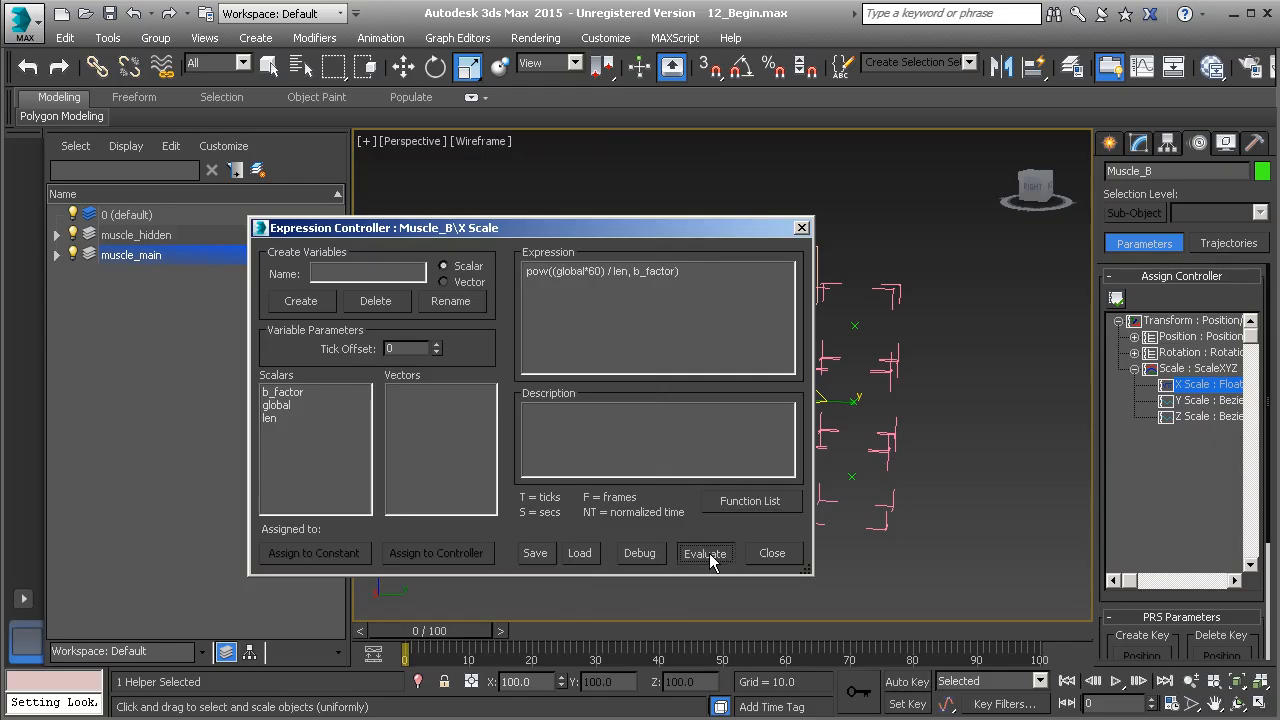
left_click(803, 229)
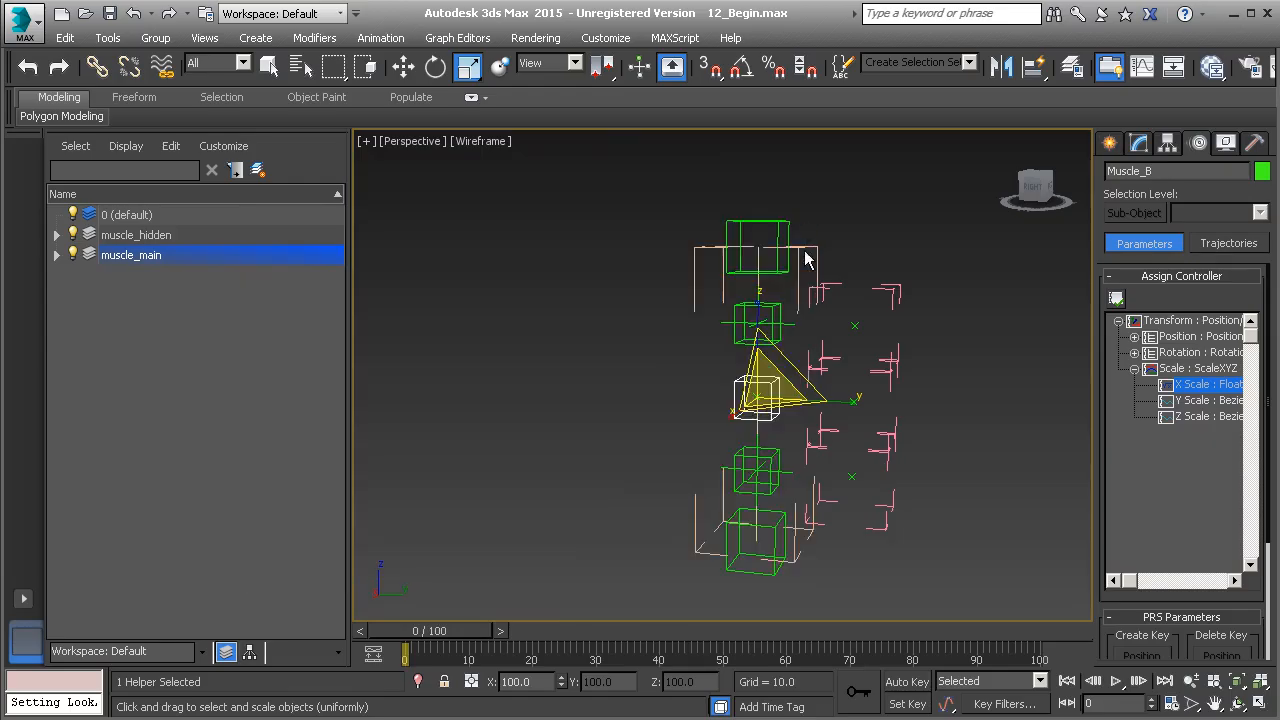
Try moving Muscle_End and Muscle_Start to test how Muscle_B reacts to the new power expression
left_click(757, 217)
middle_click_drag(772, 241, 759, 285)
key("w")
left_click_drag(748, 284, 757, 392)
right_click(757, 392)
middle_click_drag(722, 556, 688, 408)
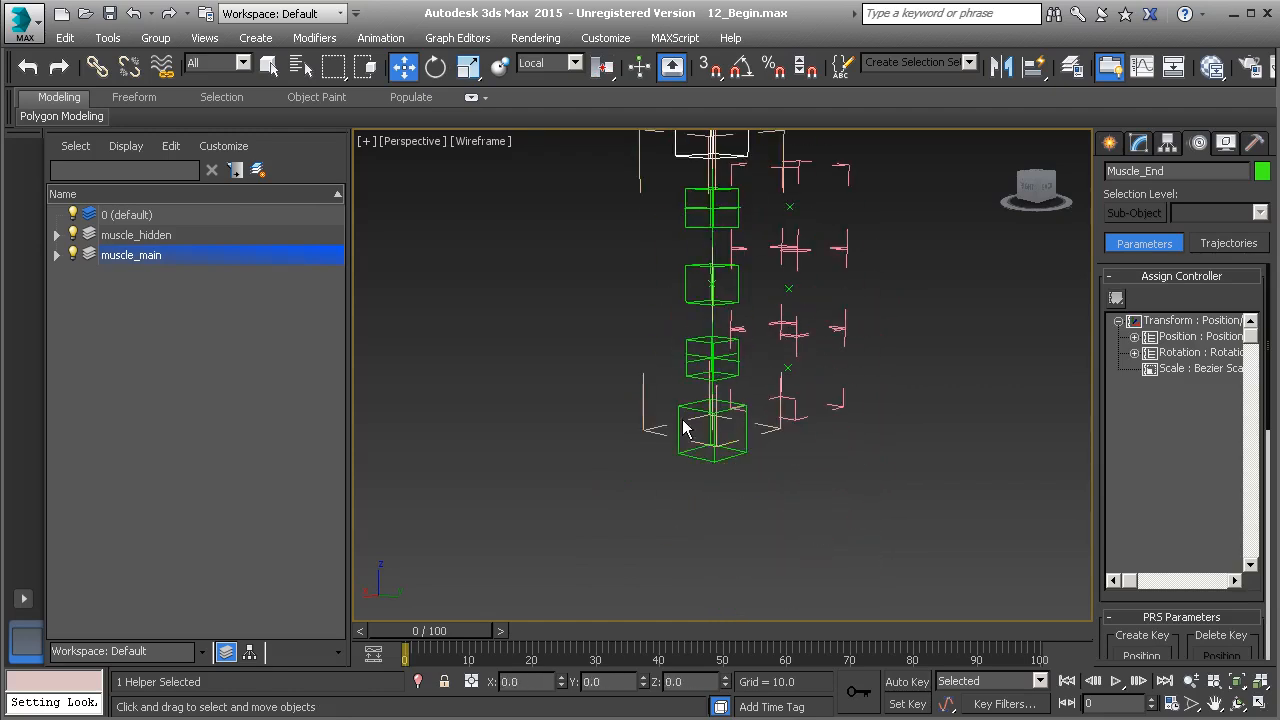
left_click(686, 430)
left_click_drag(686, 430, 716, 409)
right_click(717, 408)
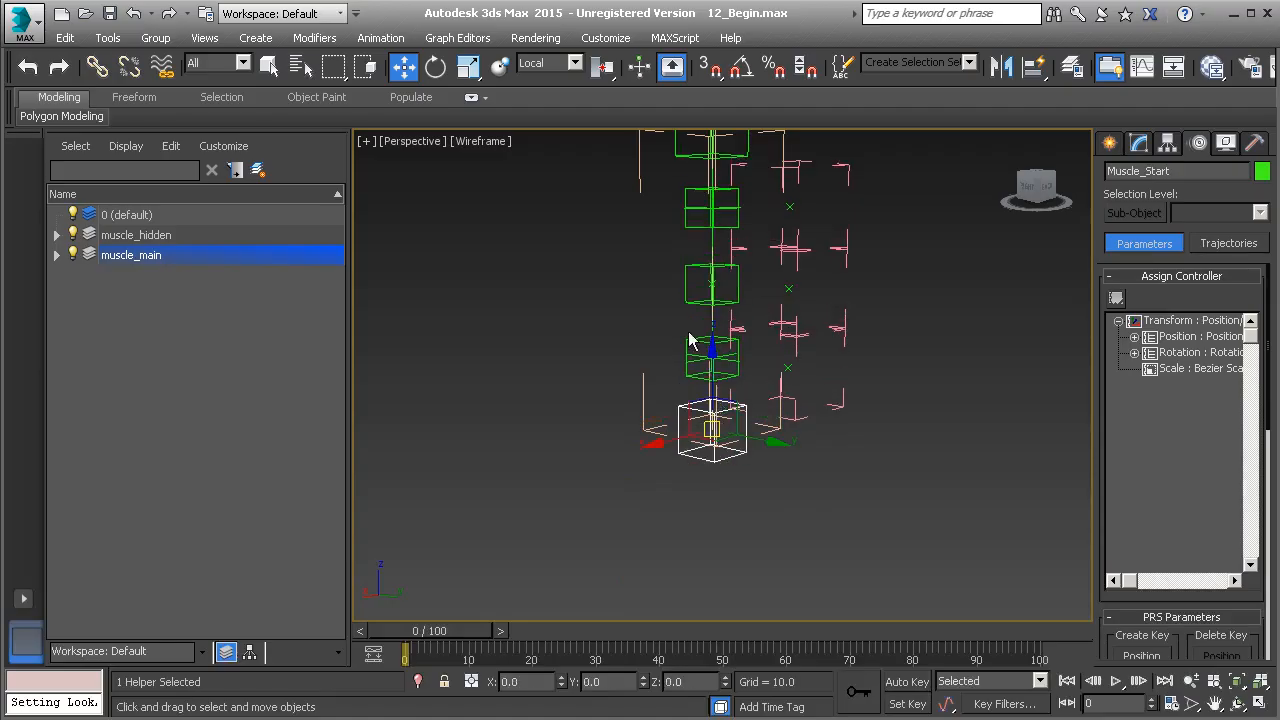
Set the B_Factor custom attribute of Muscle_Global to 1.0
left_click(637, 169)
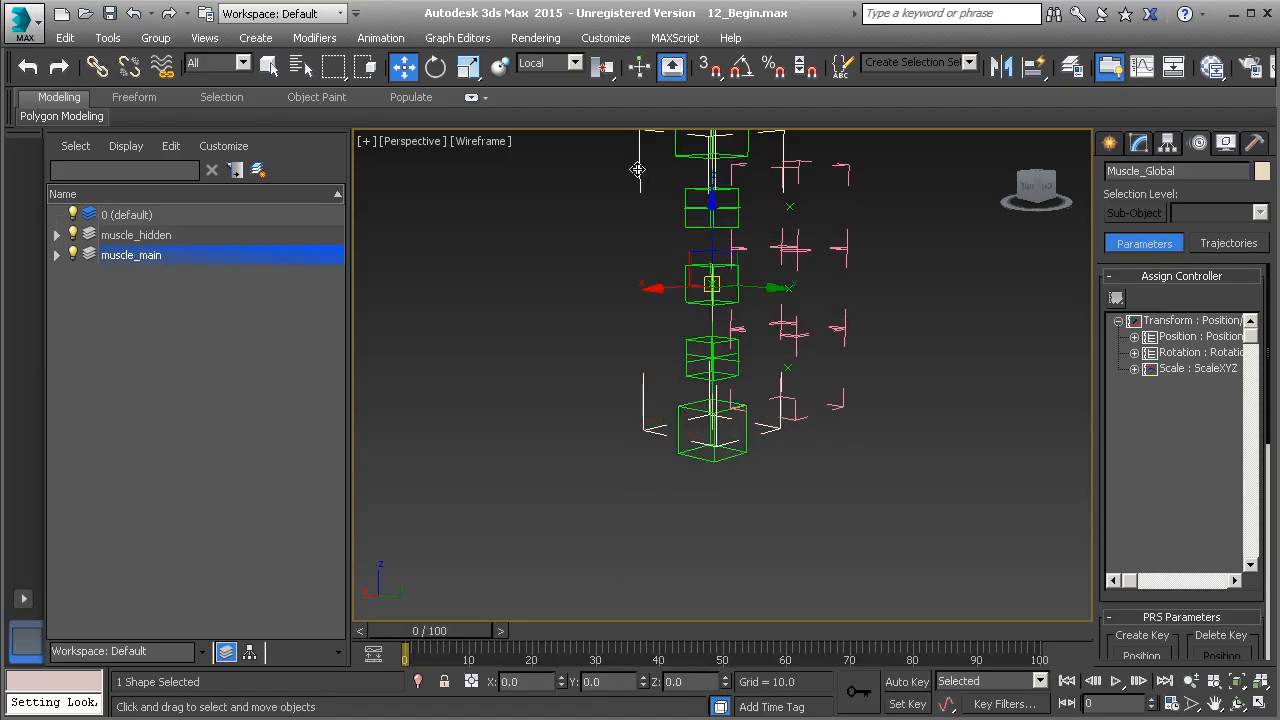
left_click(1138, 142)
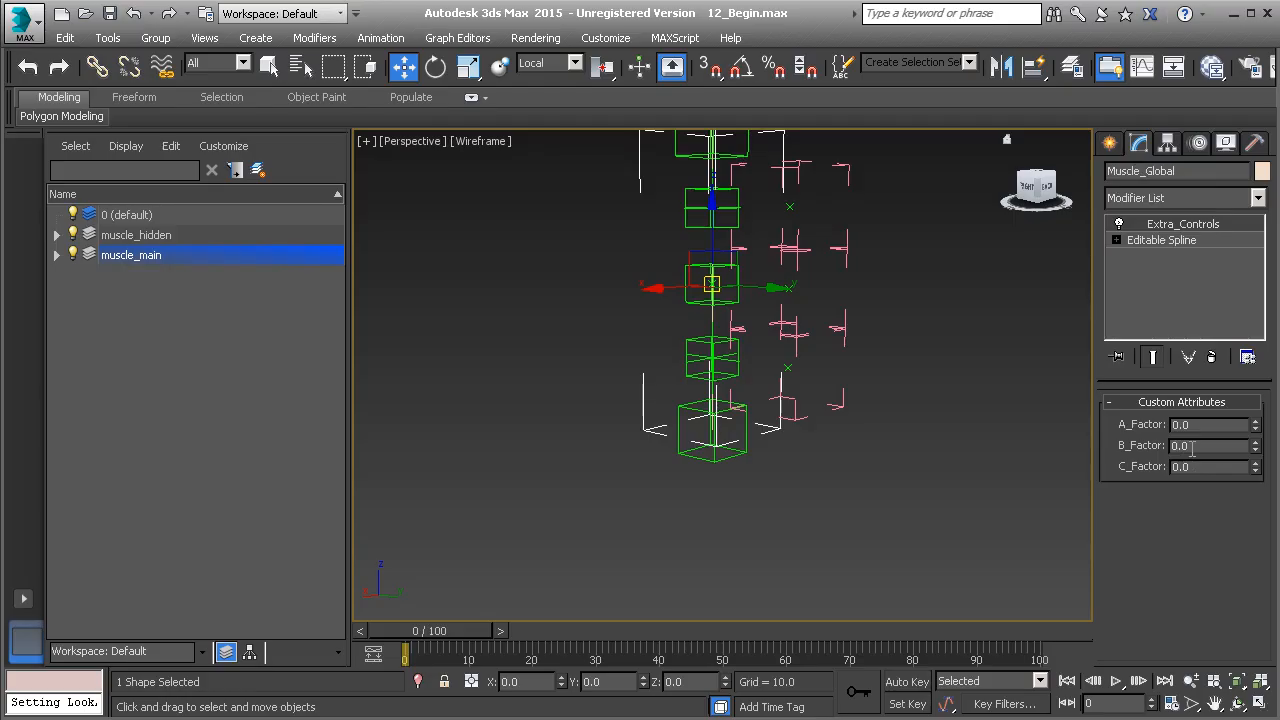
double_click(1192, 449)
type("1")
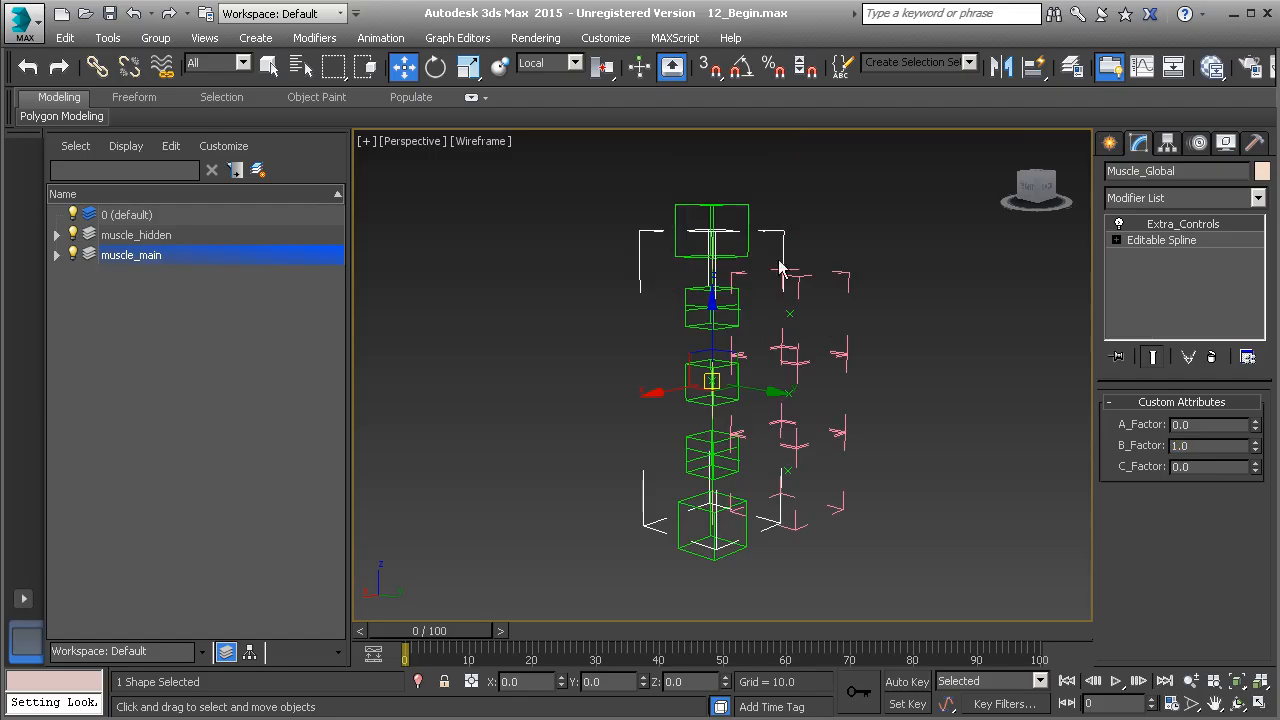
Try stretching the rig by moving Muscle_End up and Muscle_Start down, undoing each move
left_click(725, 214)
left_click_drag(716, 299, 714, 222)
key("ctrl+z")
middle_click_drag(684, 464, 675, 367)
left_click(706, 490)
left_click_drag(706, 470, 680, 585)
key("ctrl+z")
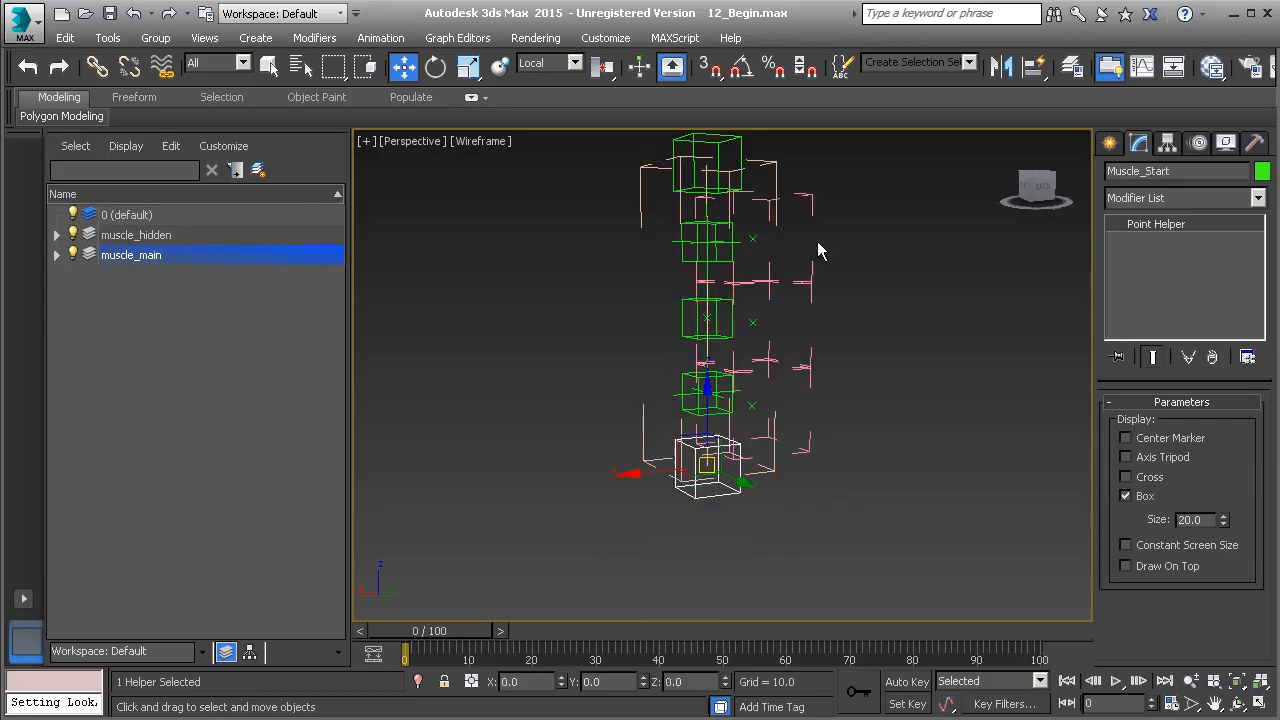
Set both the A_Factor and C_Factor custom attributes of Muscle_Global to 0.5
left_click(773, 169)
double_click(1189, 424)
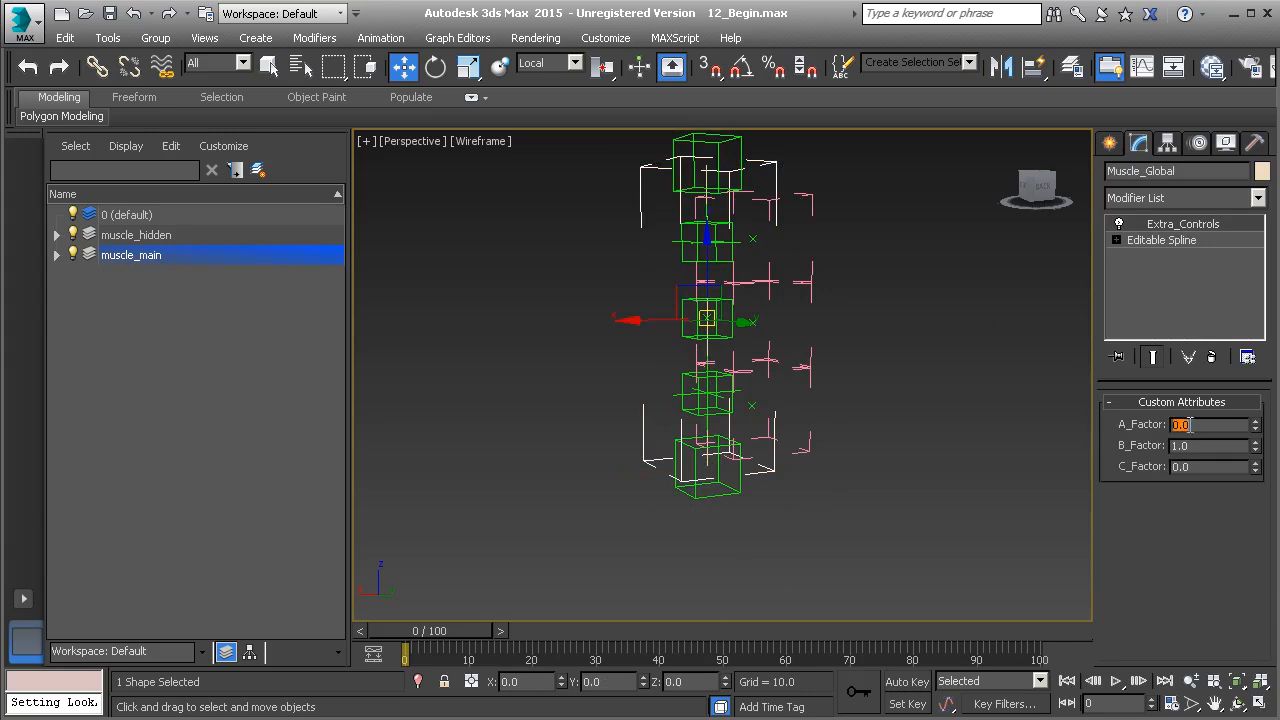
type("0.5")
key("Return")
double_click(1199, 466)
type("0.5")
key("Return")
Try scaling Muscle_Global to test its influence on the muscle helpers, and undo the scaling
type("r")
middle_click_drag(798, 364, 789, 428)
key("r")
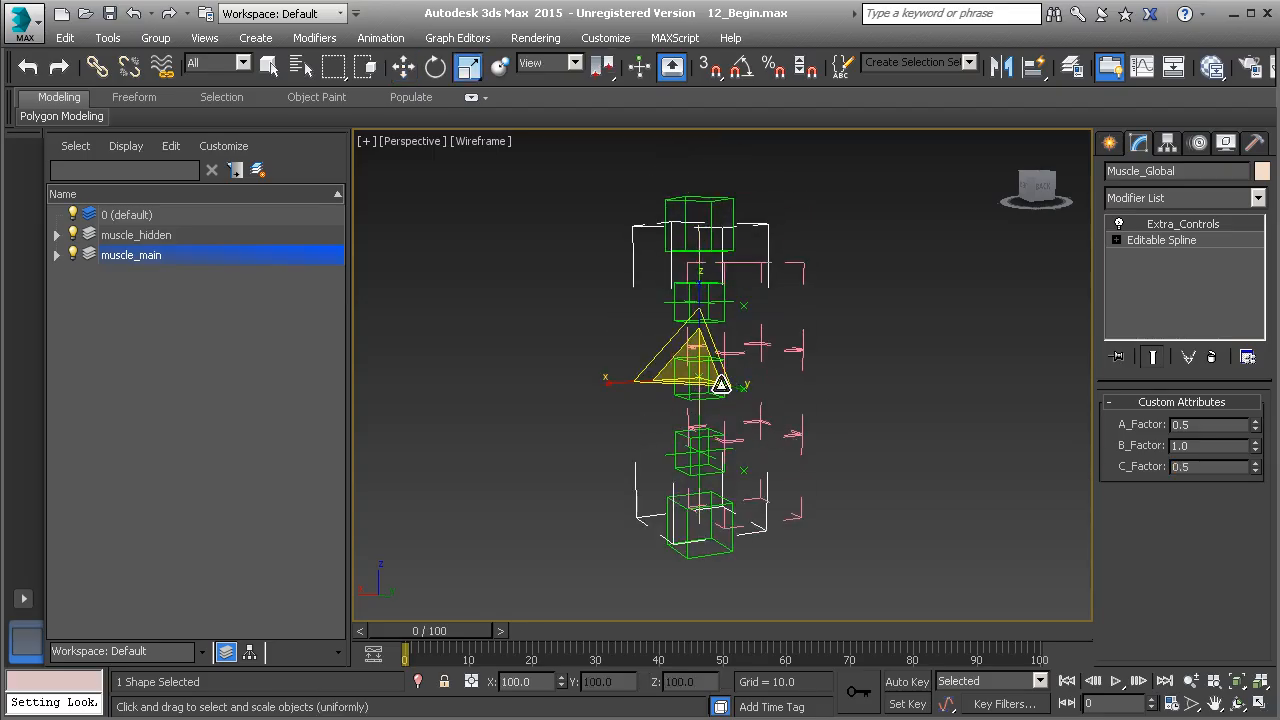
left_click_drag(694, 364, 720, 275)
key("ctrl+z")
middle_click_drag(697, 309, 680, 328, "alt")
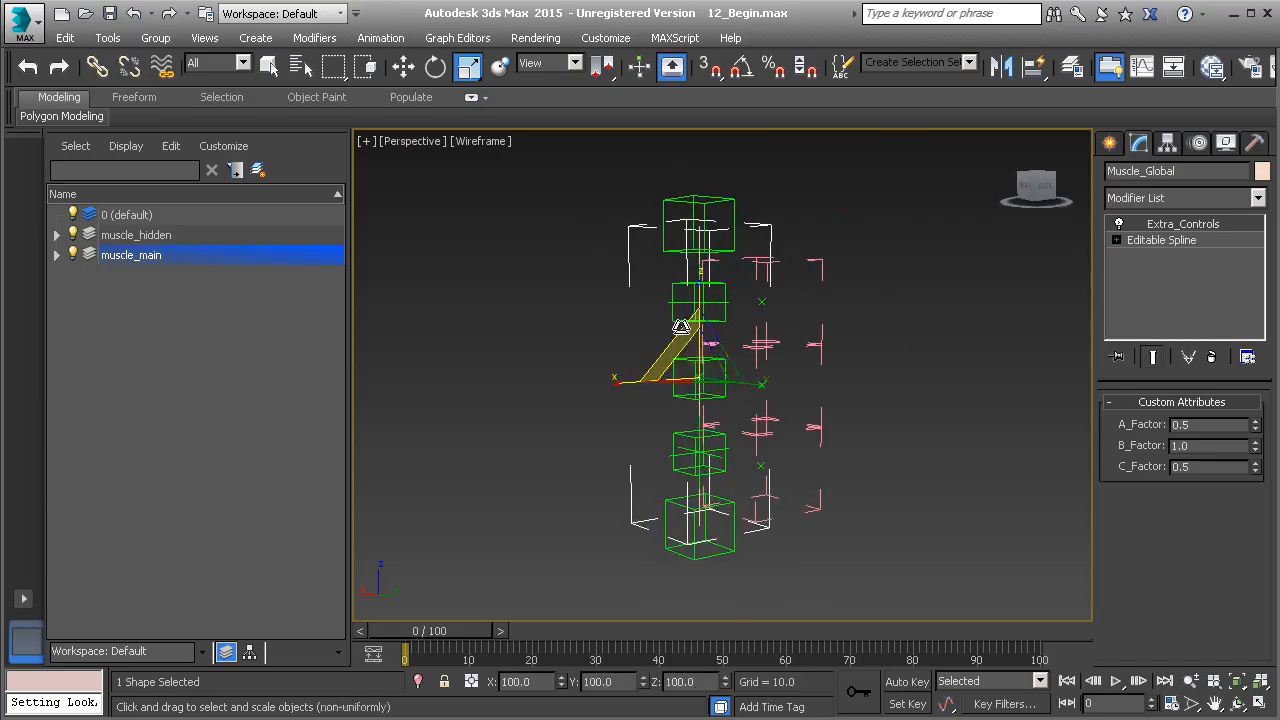
Copy the full expression from Muscle_B's X Scale controller and close its dialog
left_click(680, 362)
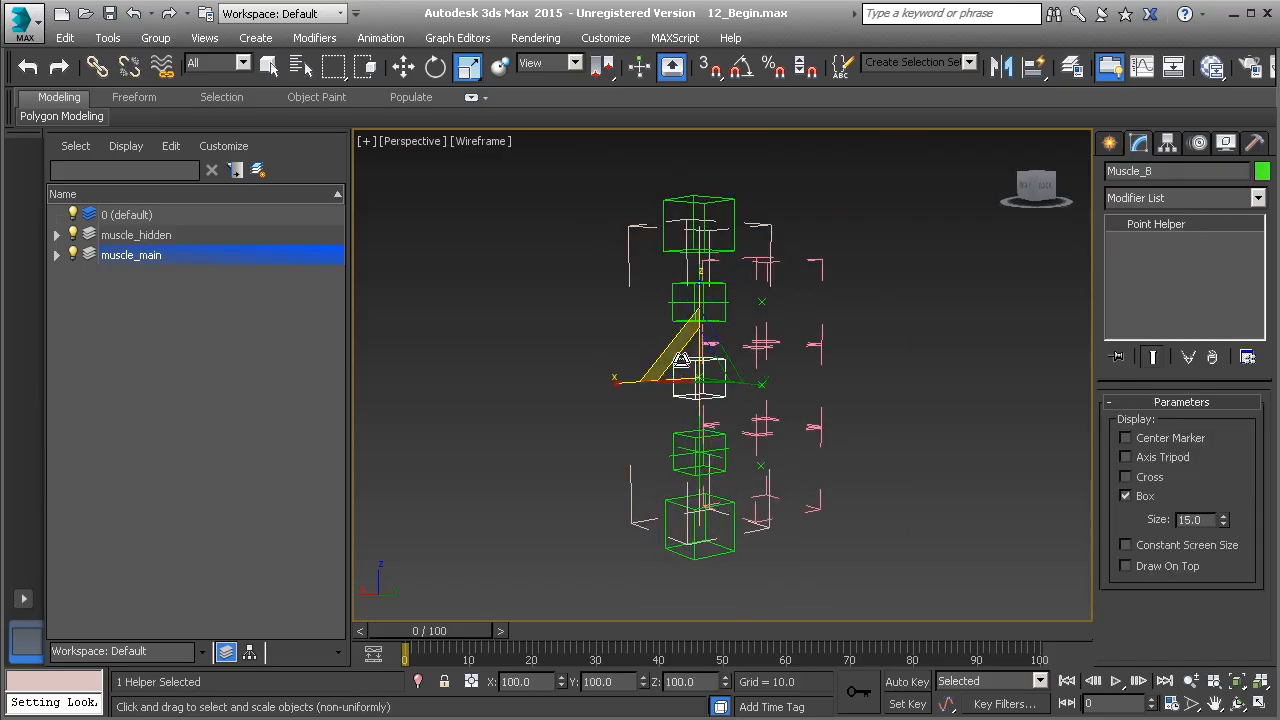
left_click(1199, 146)
left_click(1196, 386)
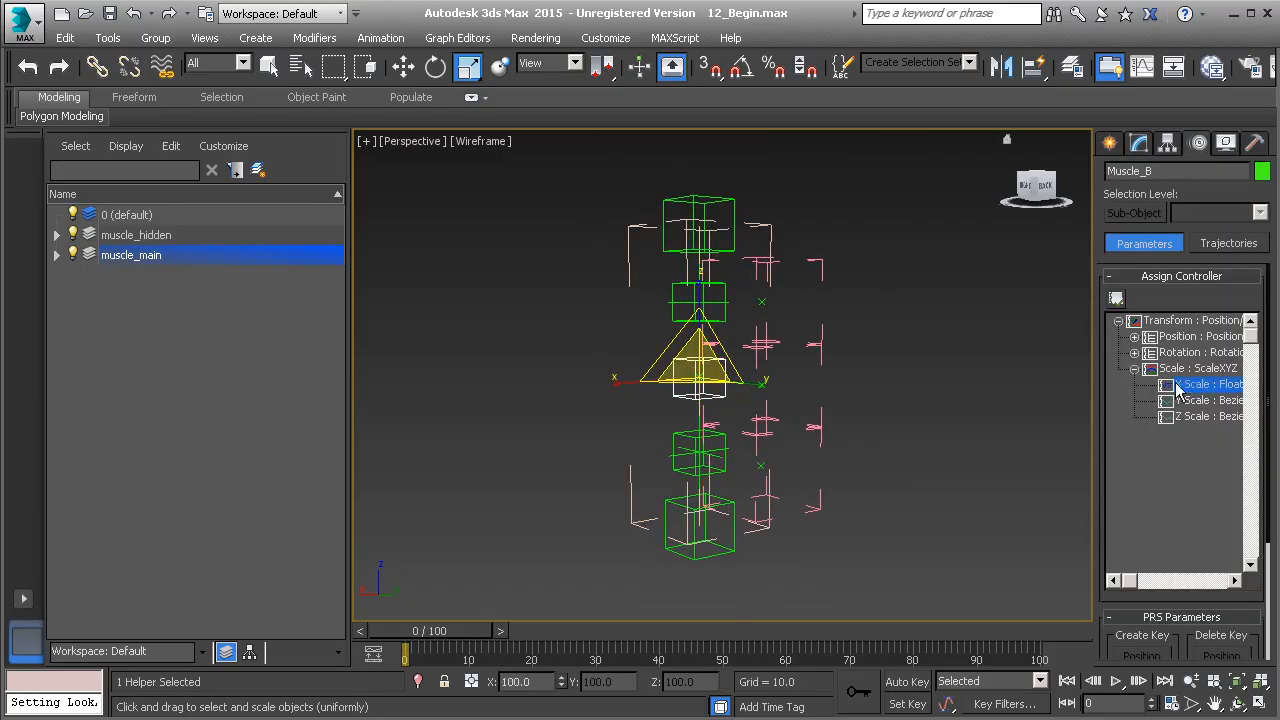
right_click(1203, 388)
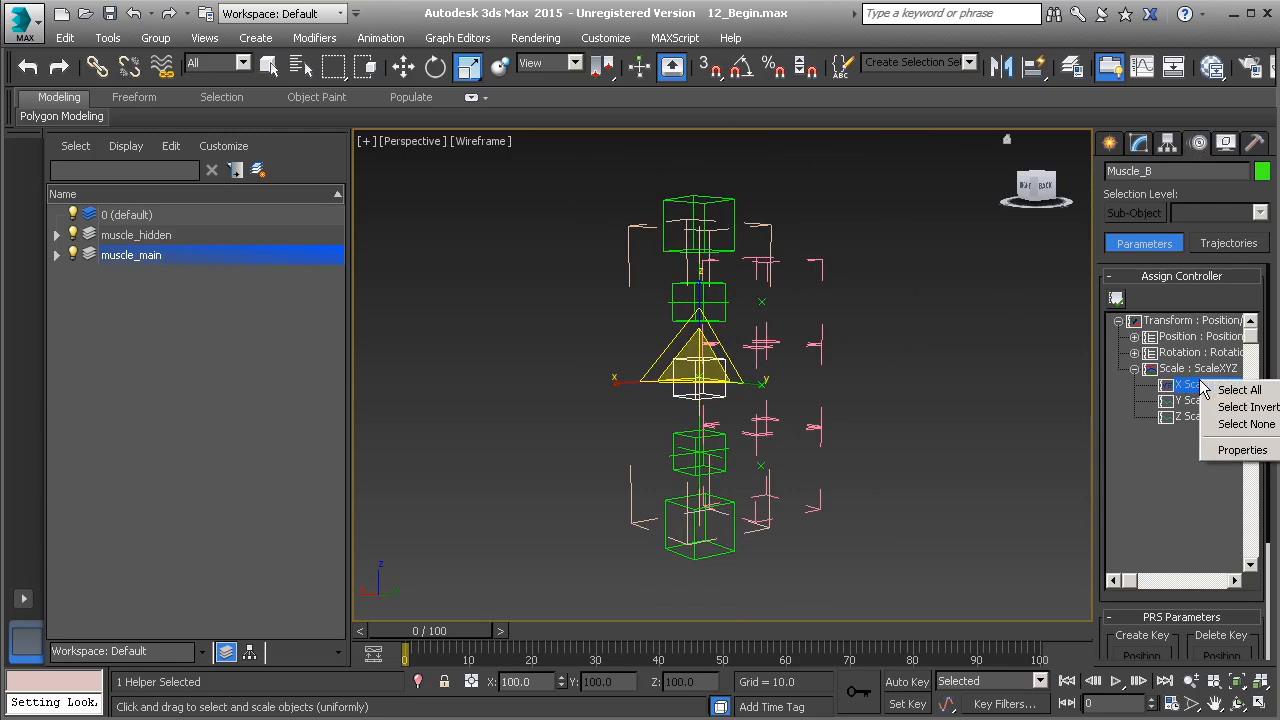
left_click(1240, 451)
left_click_drag(727, 278, 519, 285)
key("ctrl+c")
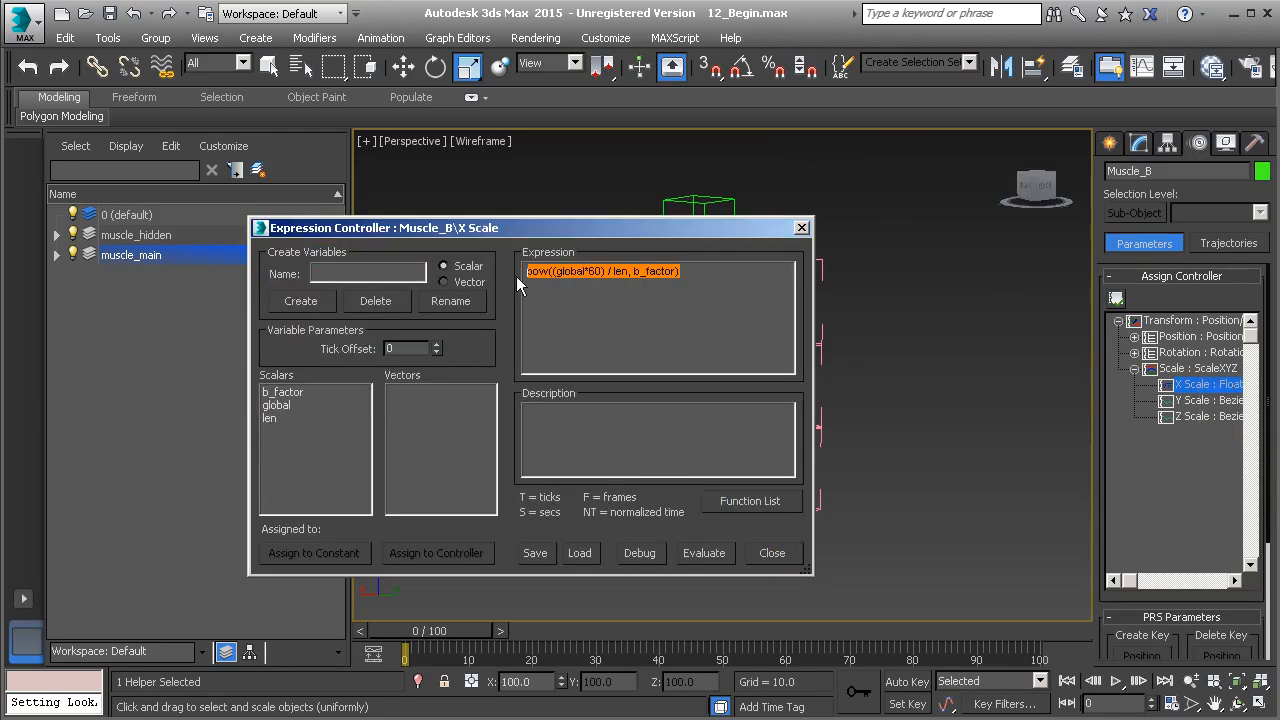
left_click(801, 228)
Assign a Float Expression controller to Muscle_B's Y Scale
left_click(1185, 398)
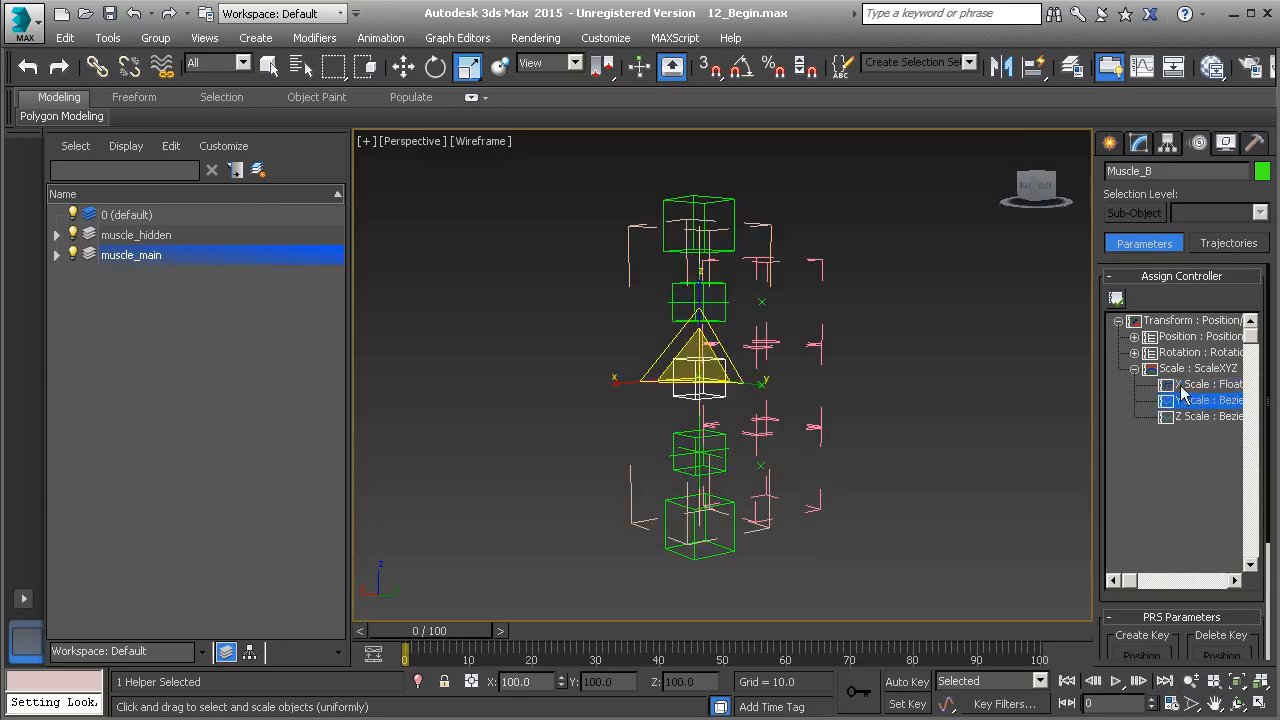
left_click(1116, 298)
left_click(592, 252)
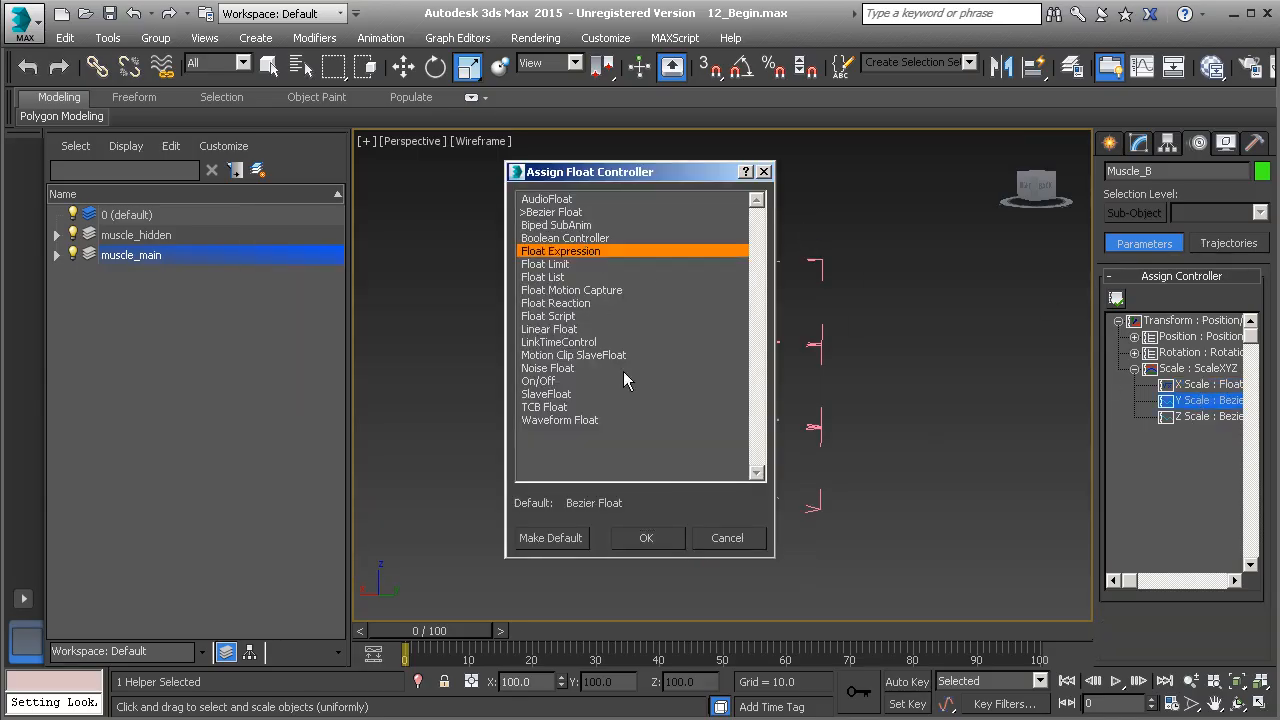
left_click(647, 538)
Paste pow((global*60) / len, b_factor) as the Y Scale expression and evaluate it
key("ctrl+v")
left_click(703, 553)
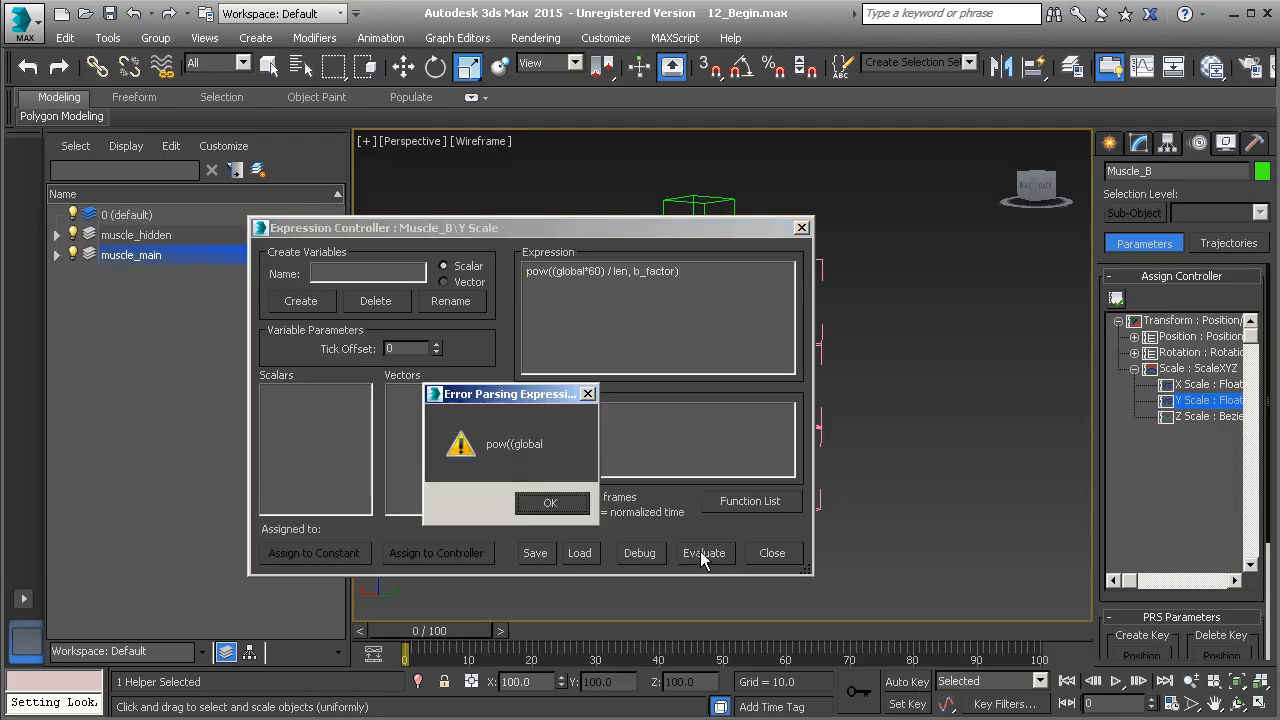
left_click(549, 506)
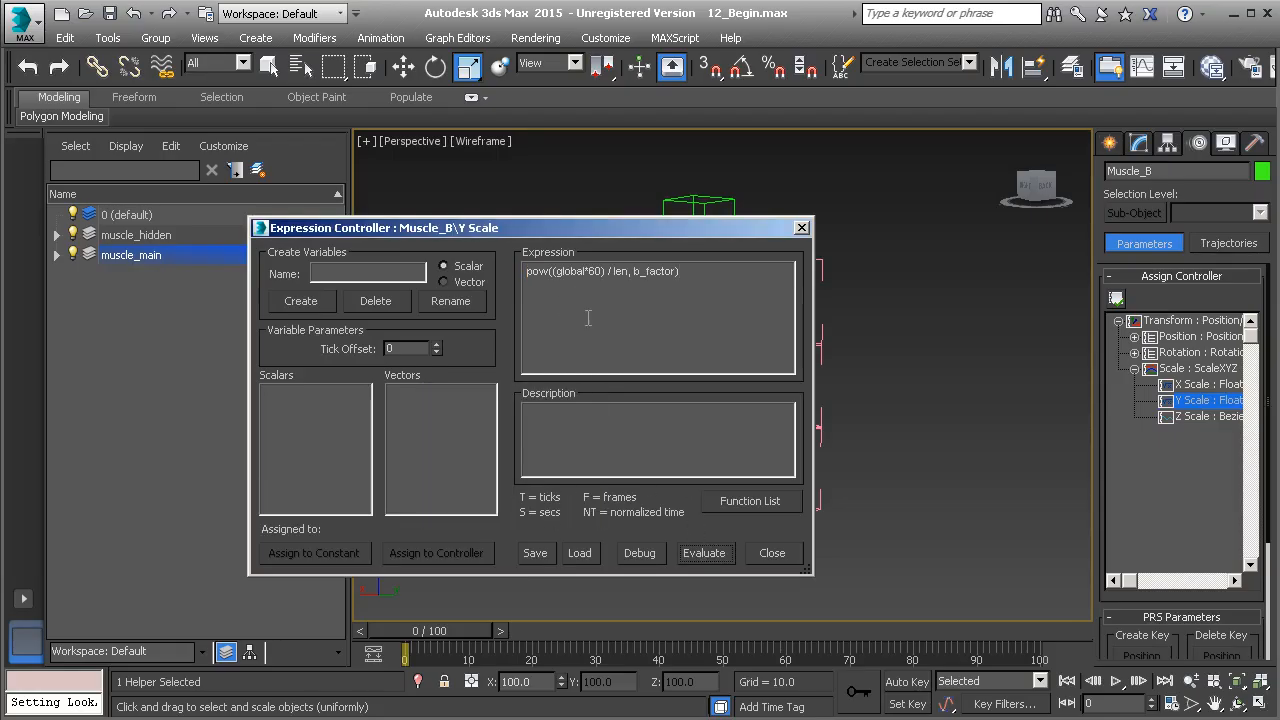
Create the scalar variables global, len and b_factor for Muscle_B's Y Scale expression
left_click_drag(597, 235, 699, 238)
left_click(448, 280)
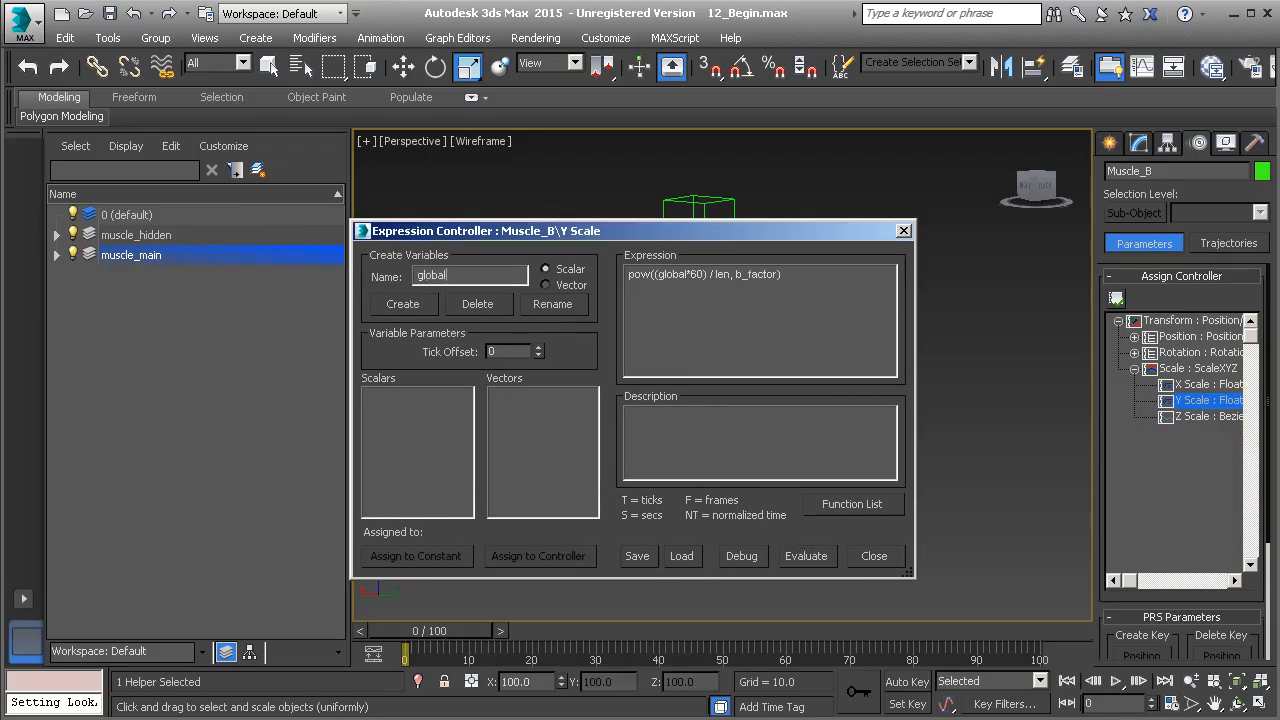
left_click(415, 308)
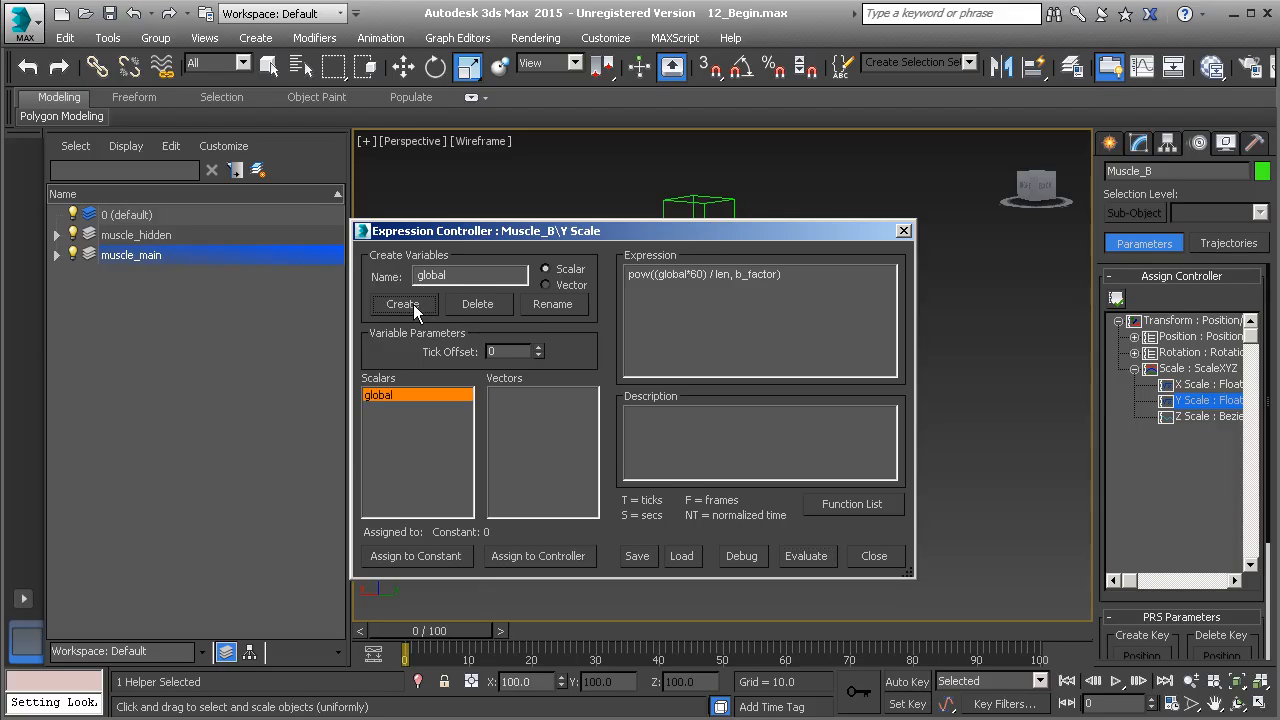
double_click(440, 275)
type("len")
left_click(421, 309)
double_click(447, 276)
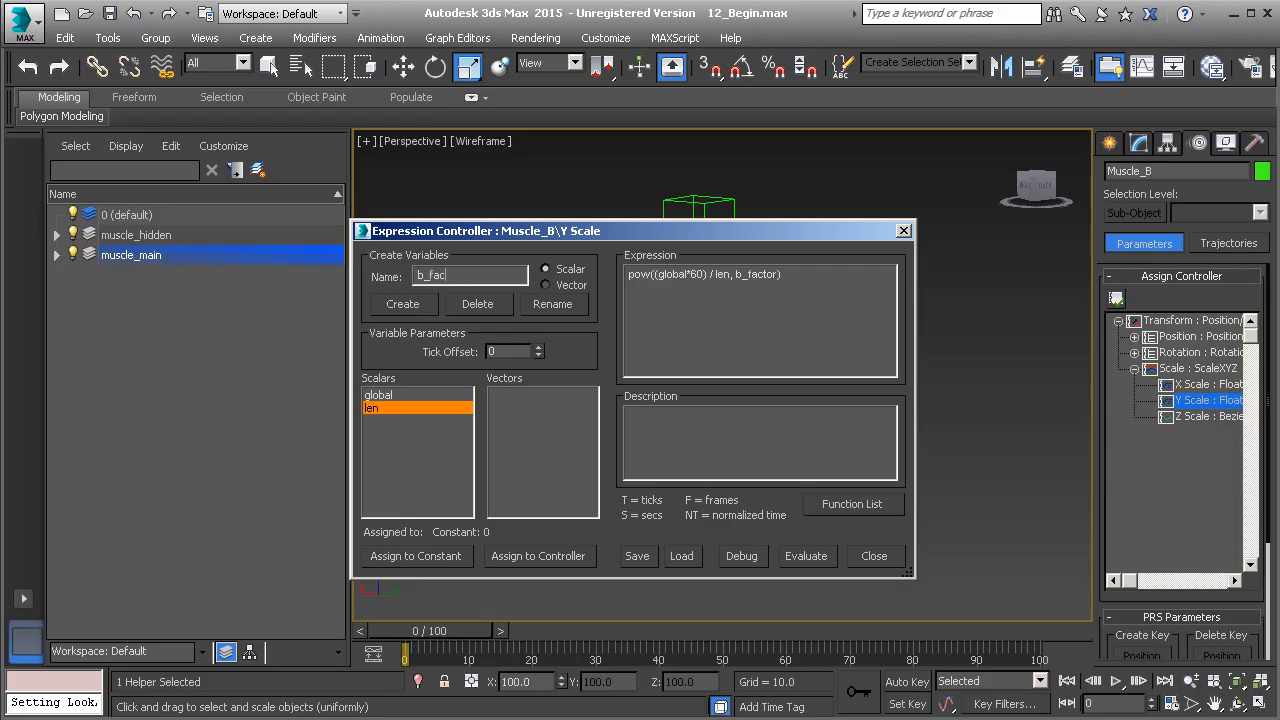
left_click(407, 306)
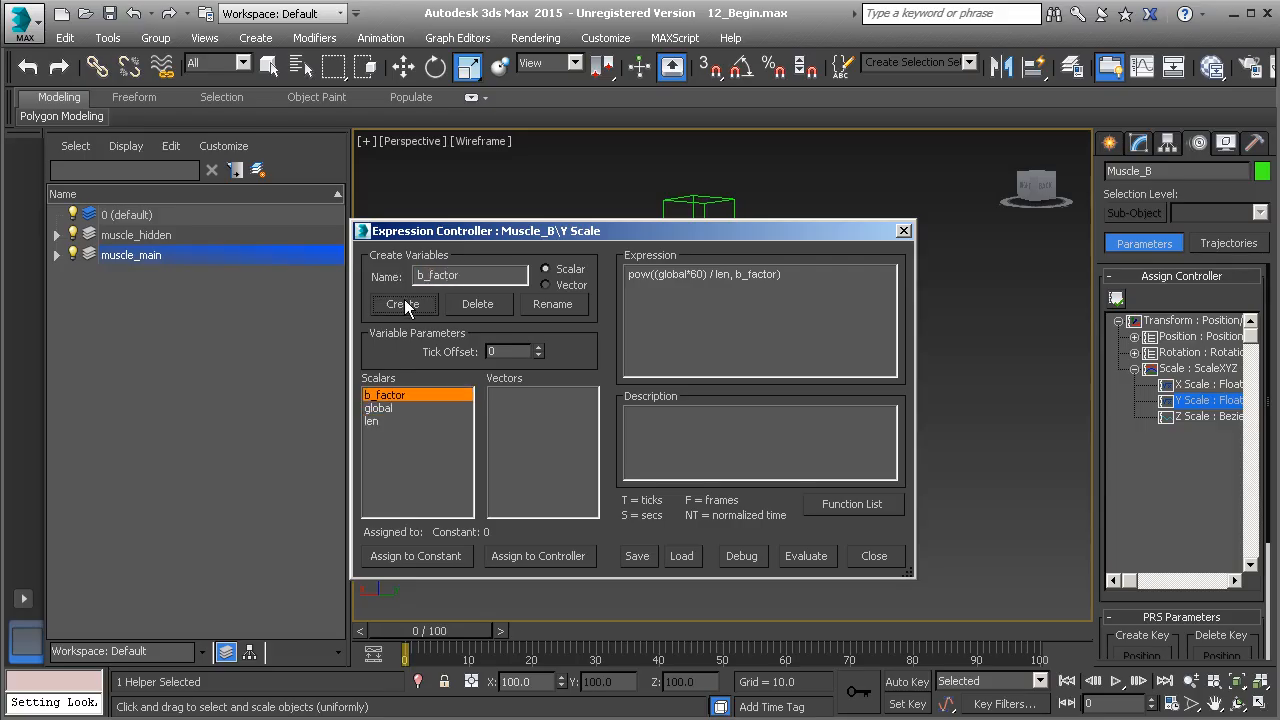
Assign the b_factor variable to the B_Factor custom attribute in Muscle_Global's Extra_Controls modifier
left_click(540, 557)
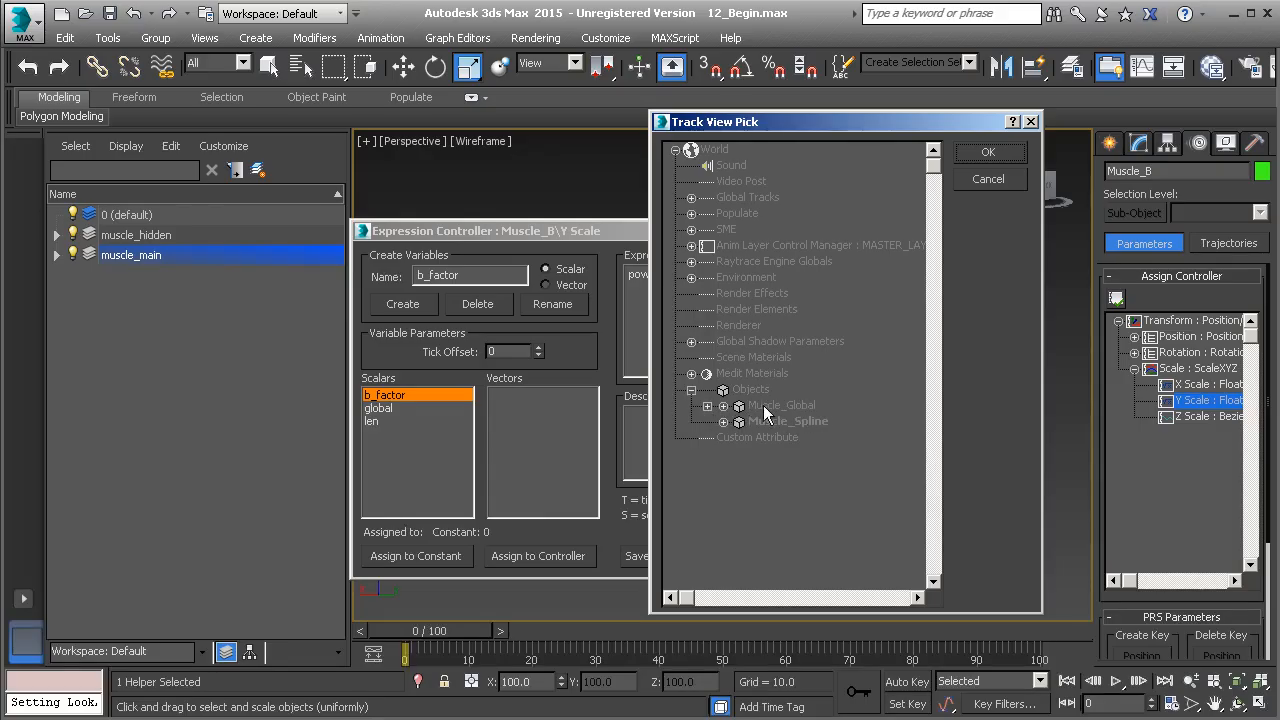
left_click(723, 405)
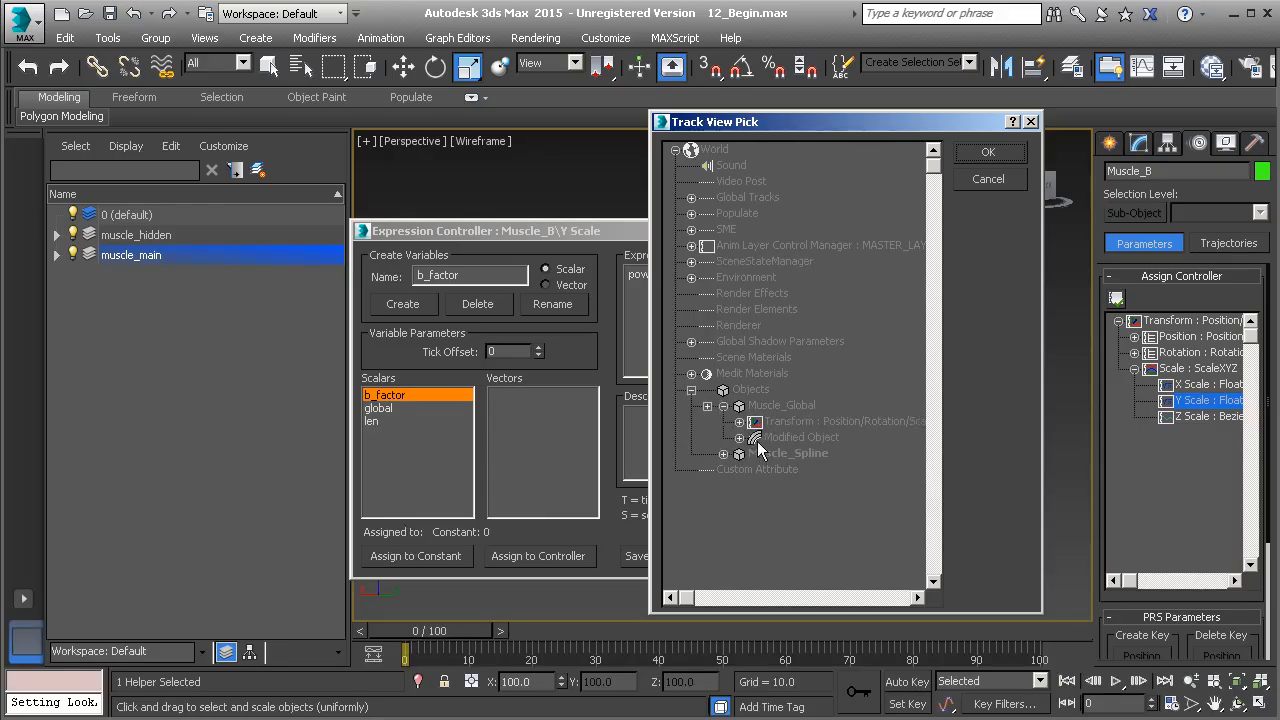
left_click(727, 422)
left_click(710, 405)
left_click(726, 421)
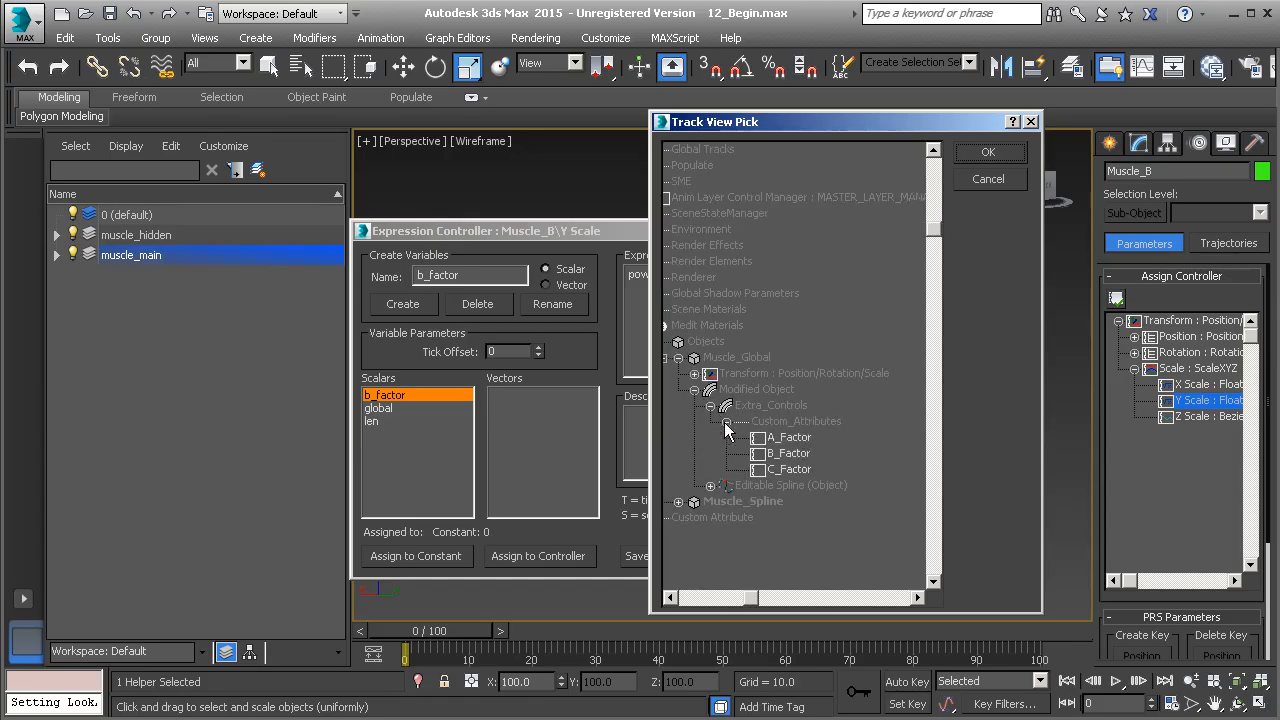
left_click(788, 453)
left_click(985, 153)
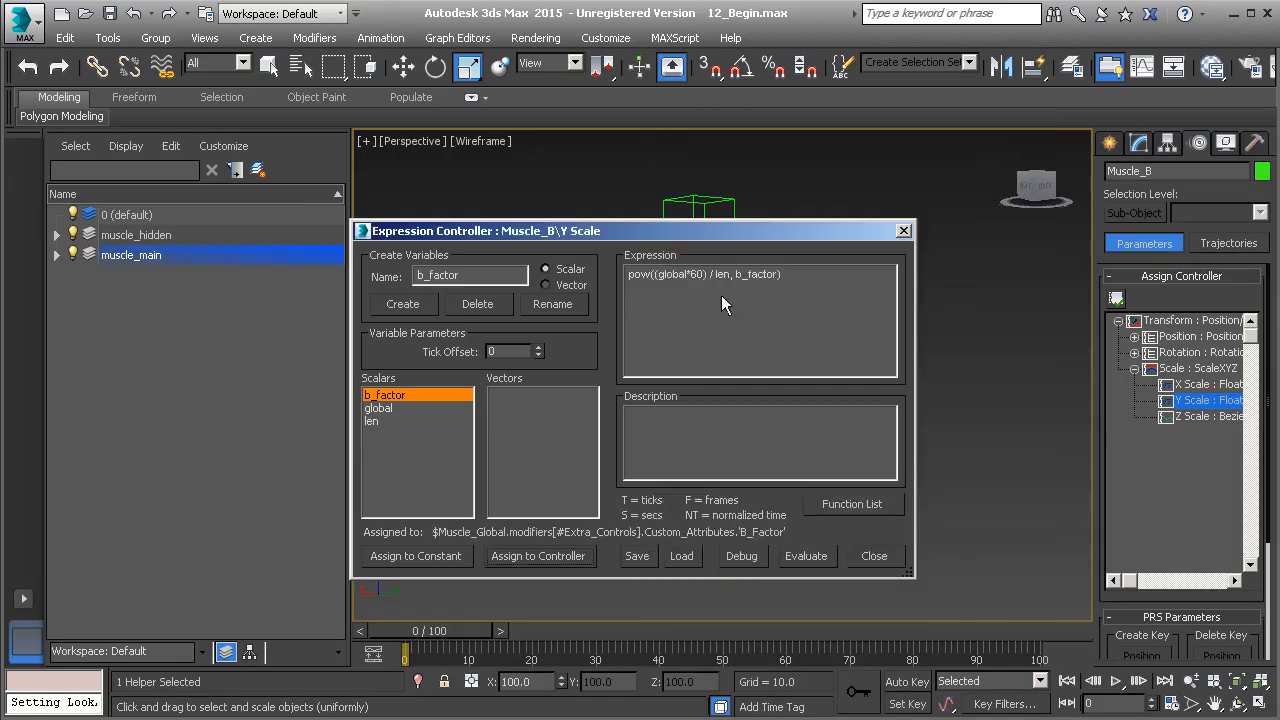
Assign the global variable to Muscle_Global's Z Scale controller
left_click(385, 409)
left_click(525, 556)
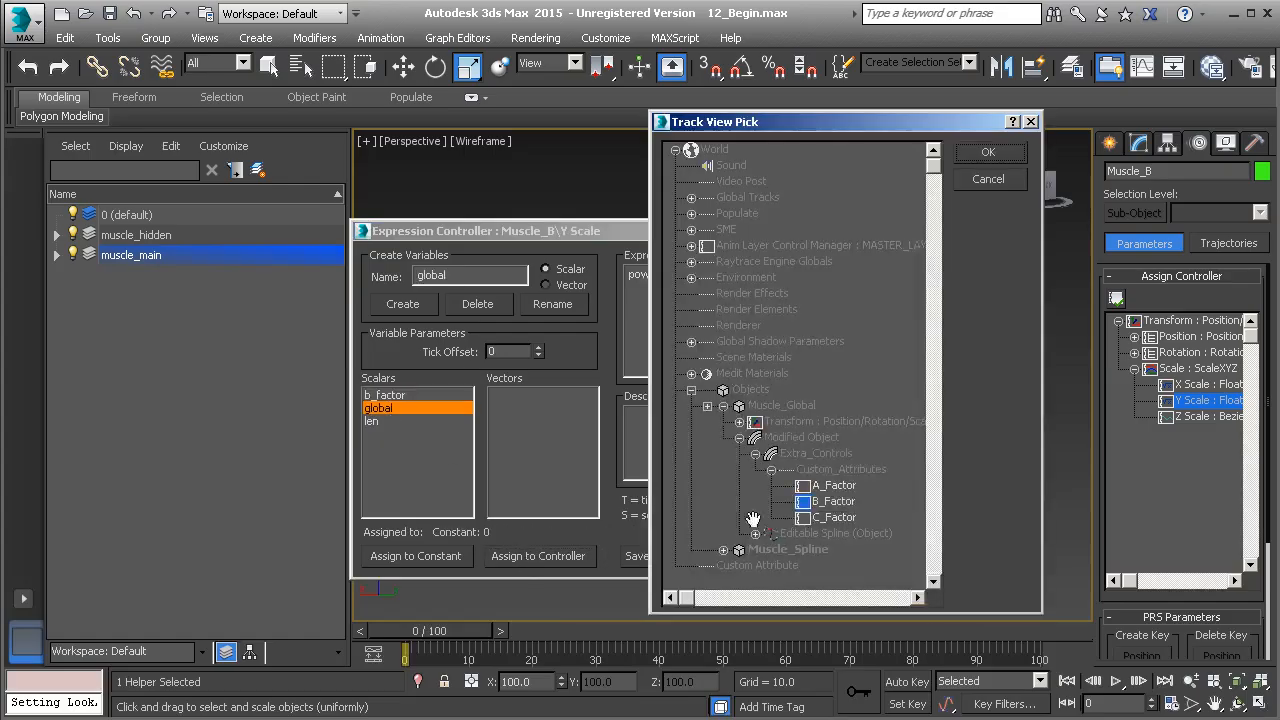
left_click(739, 438)
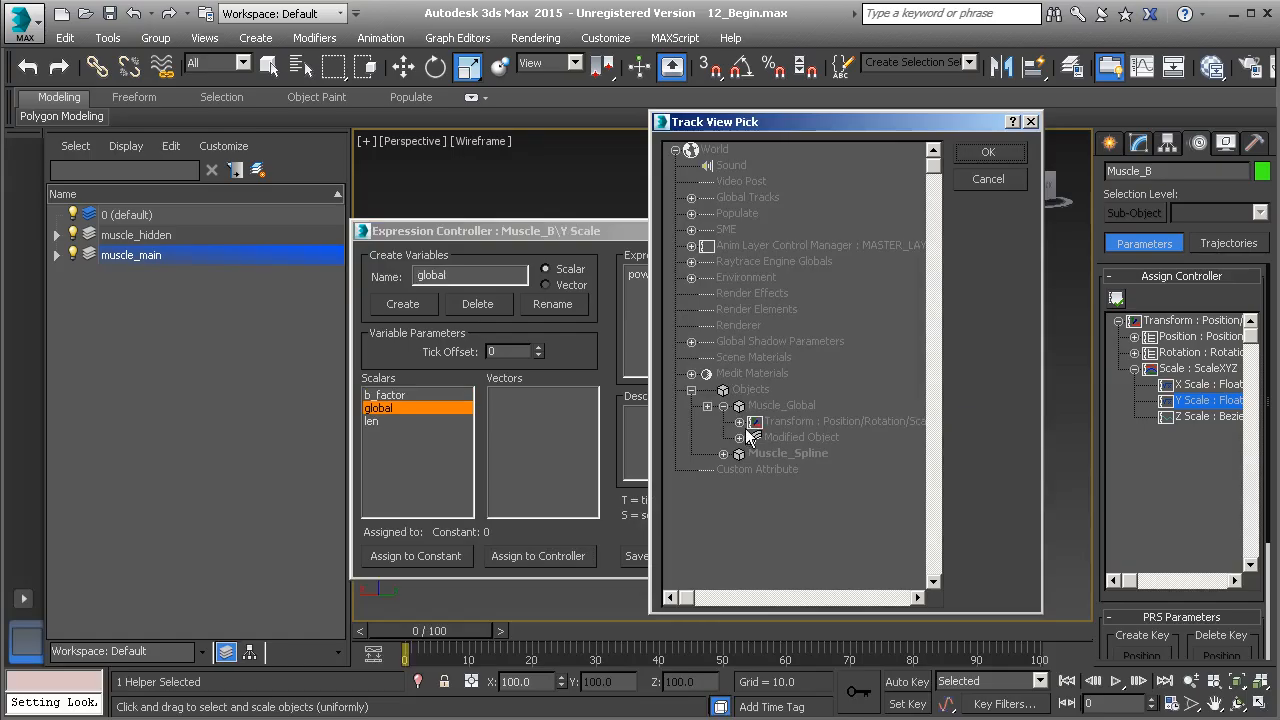
left_click(739, 421)
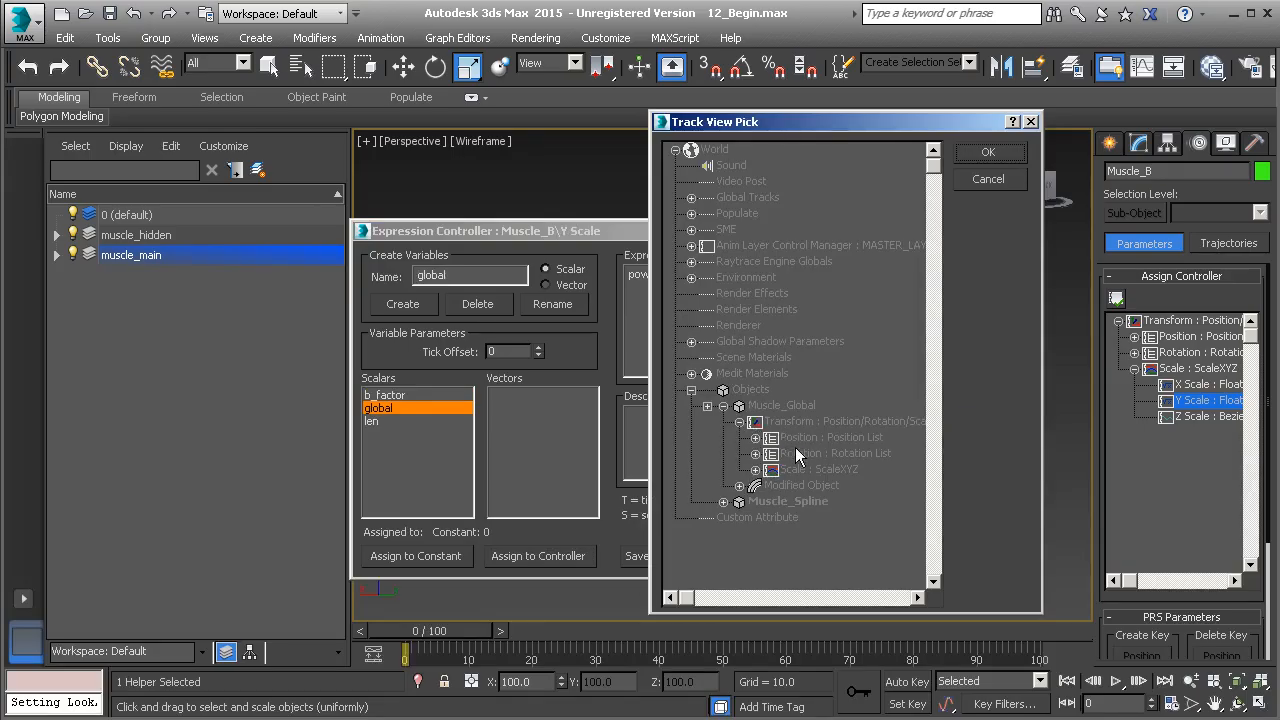
left_click(755, 469)
left_click(790, 486)
left_click(987, 153)
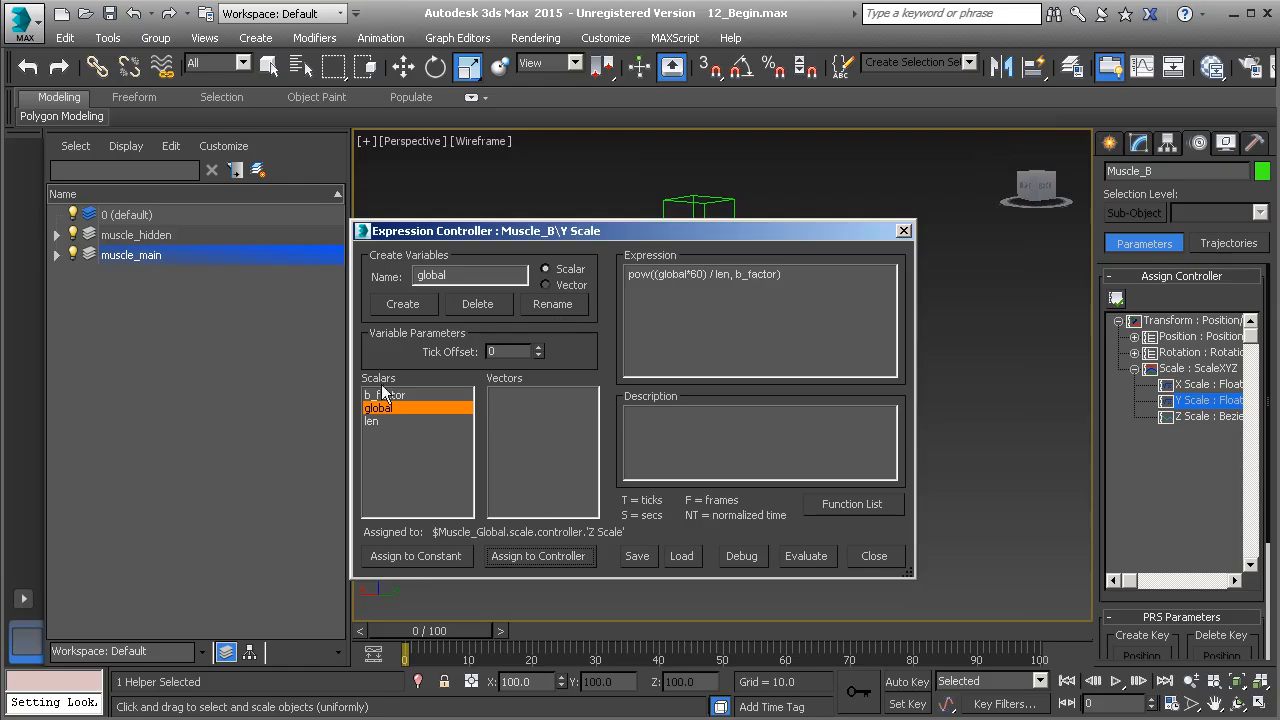
Assign the len variable to Muscle_Expose_Length's Distance controller, then evaluate the Y Scale expression and close its dialog
left_click(380, 421)
left_click(546, 551)
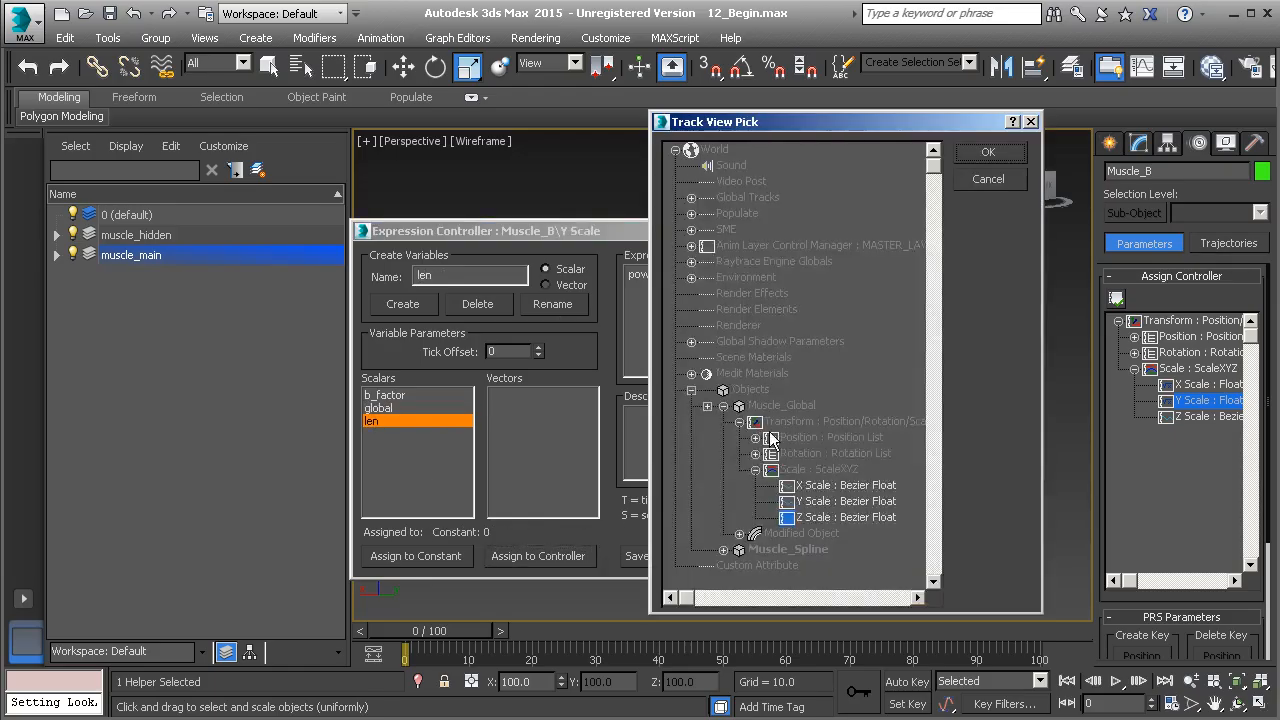
scroll(732, 433, "down", 1)
left_click(704, 374)
scroll(790, 435, "down", 3)
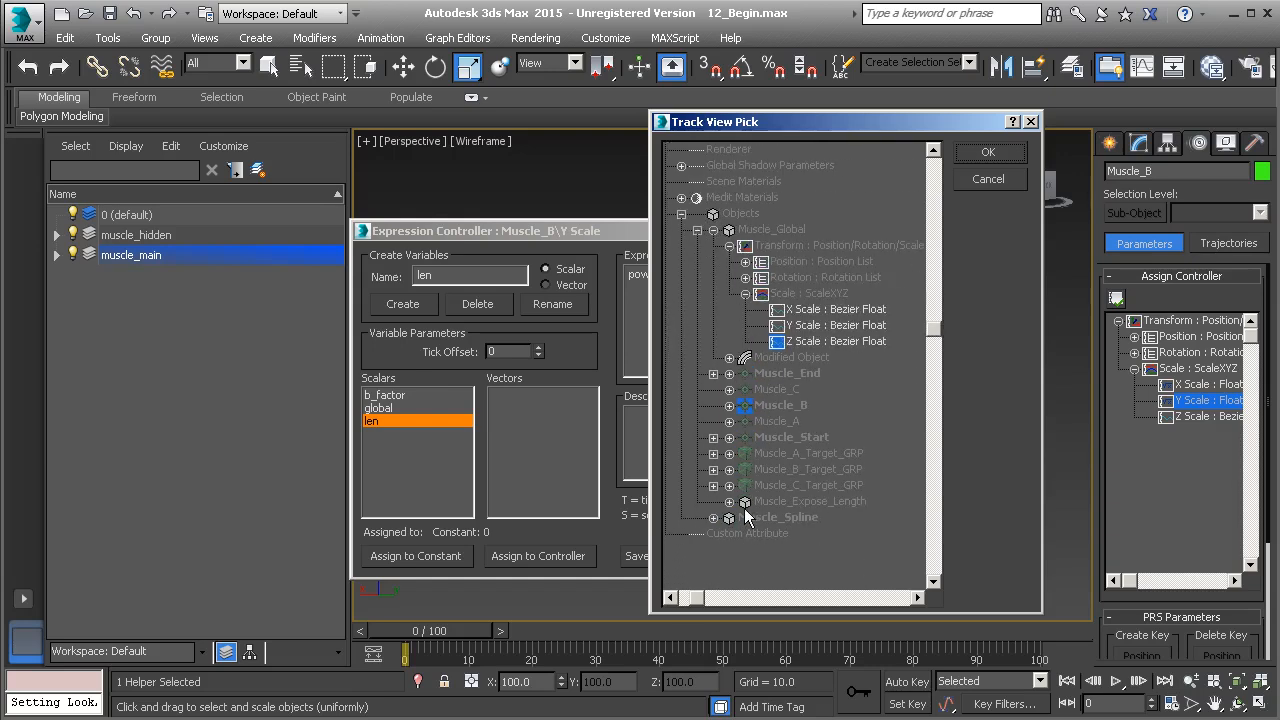
left_click(729, 501)
scroll(730, 500, "down", 2)
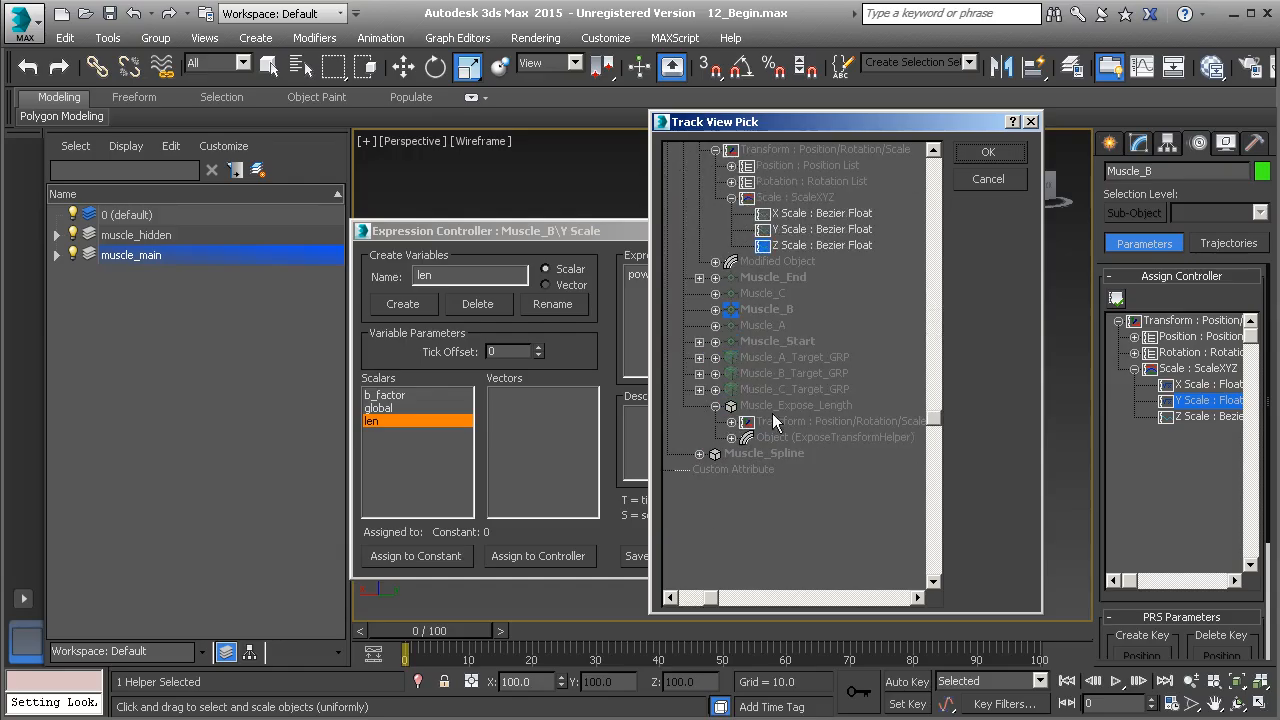
left_click(732, 437)
scroll(767, 308, "down", 3)
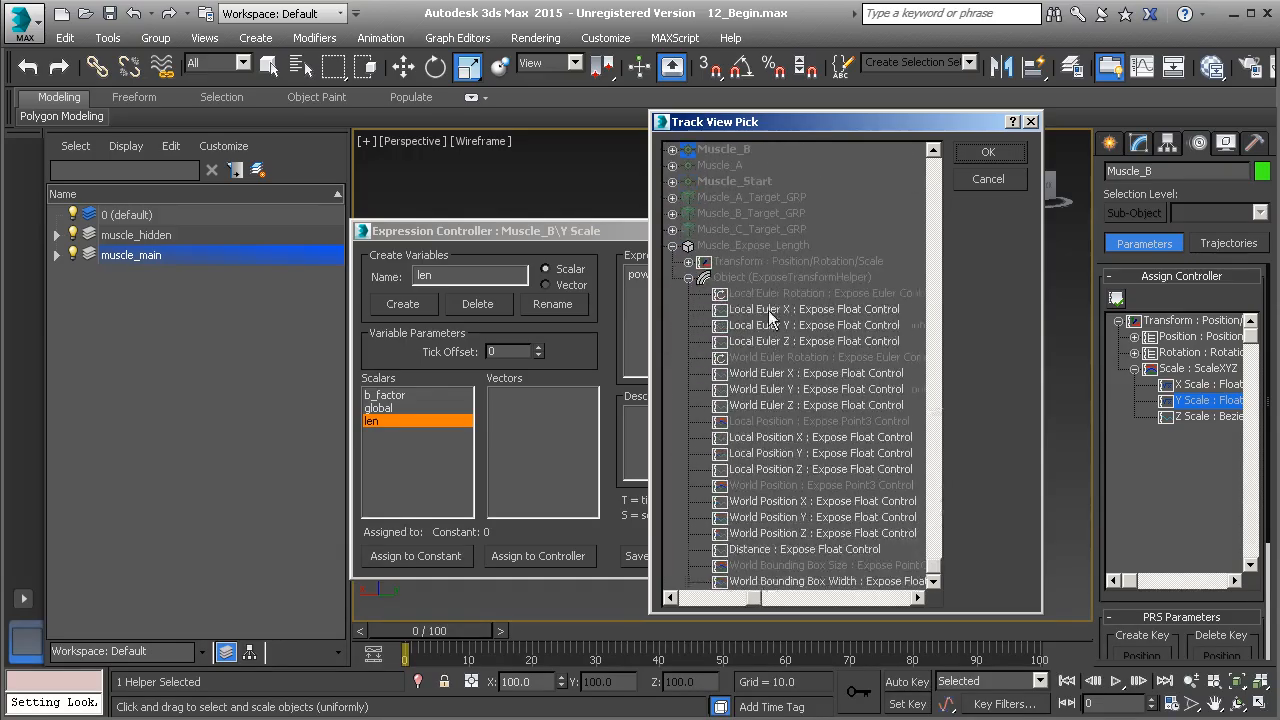
left_click(745, 550)
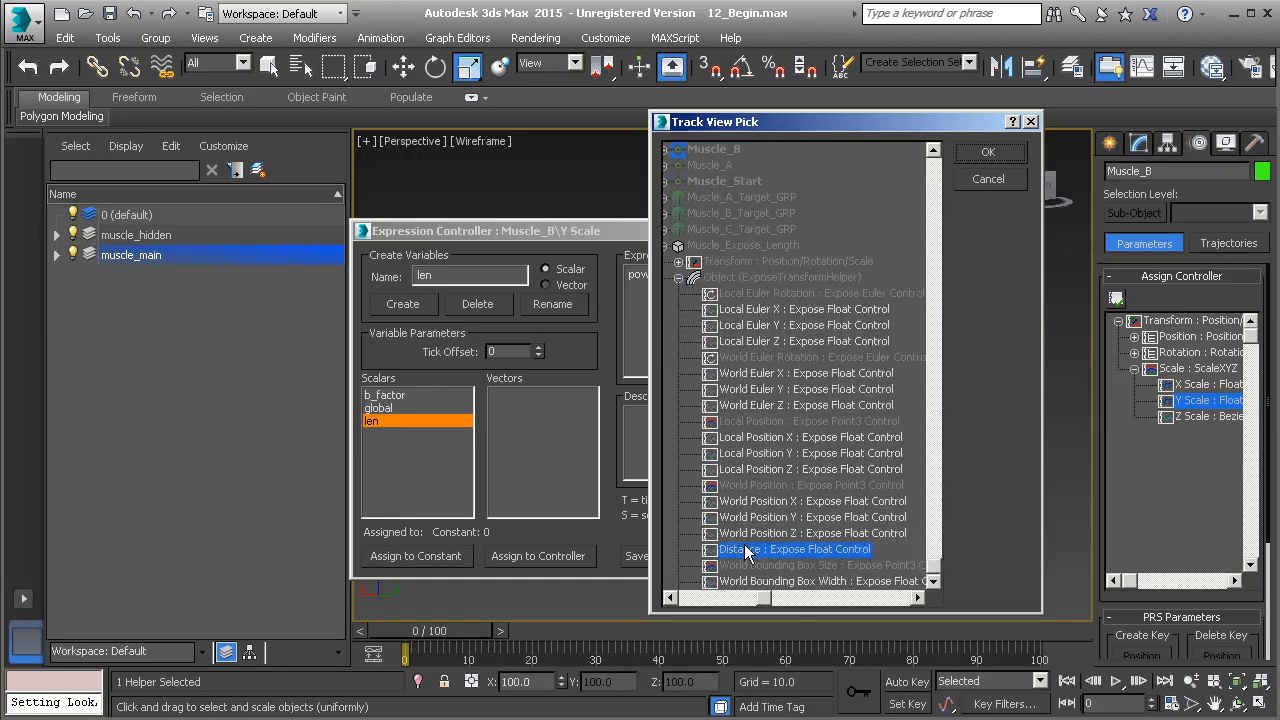
left_click(988, 152)
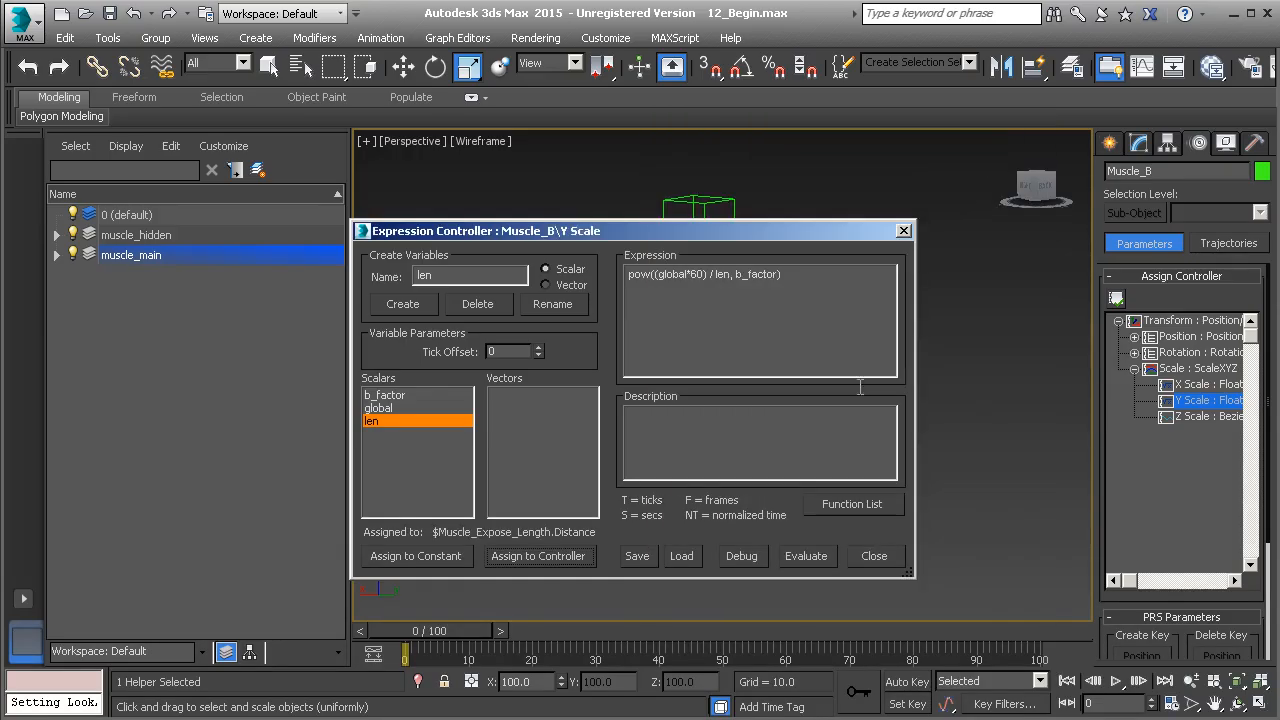
left_click(805, 551)
left_click(903, 231)
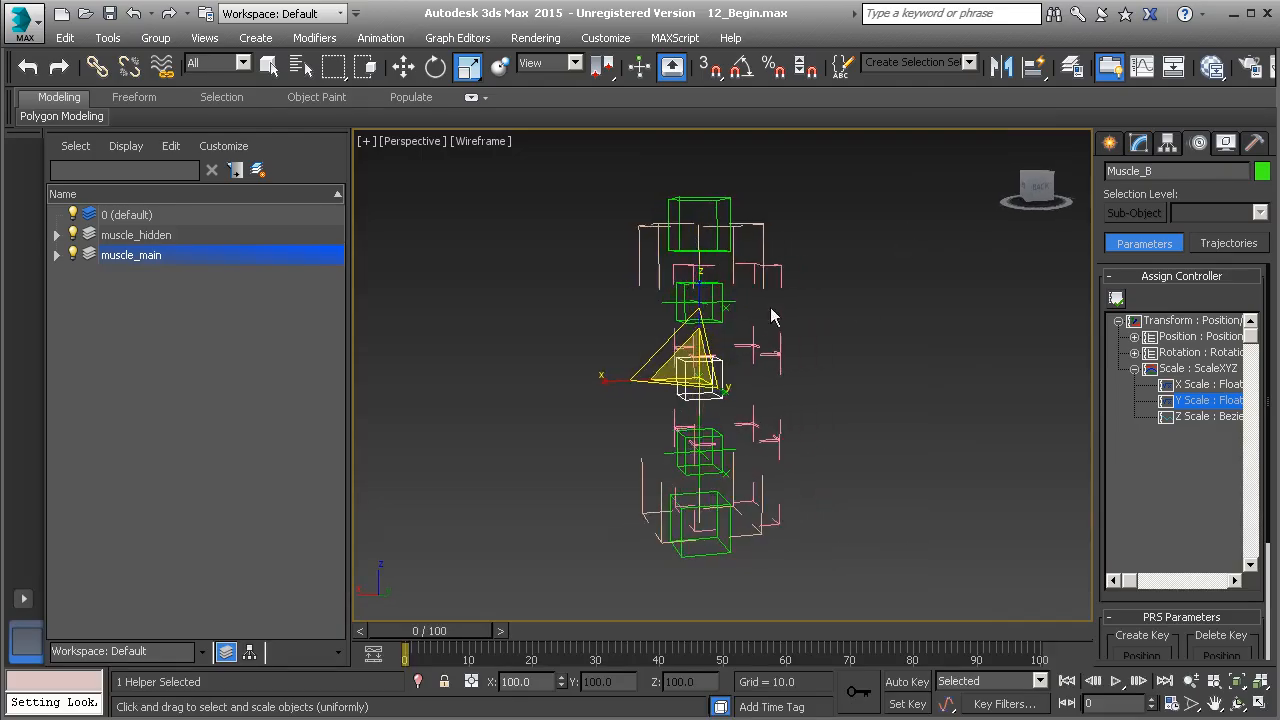
Try moving Muscle_End and Muscle_Start to test how the muscle's length affects the helpers, cancelling each move
left_click(728, 201)
middle_click_drag(733, 230, 737, 303)
key("w")
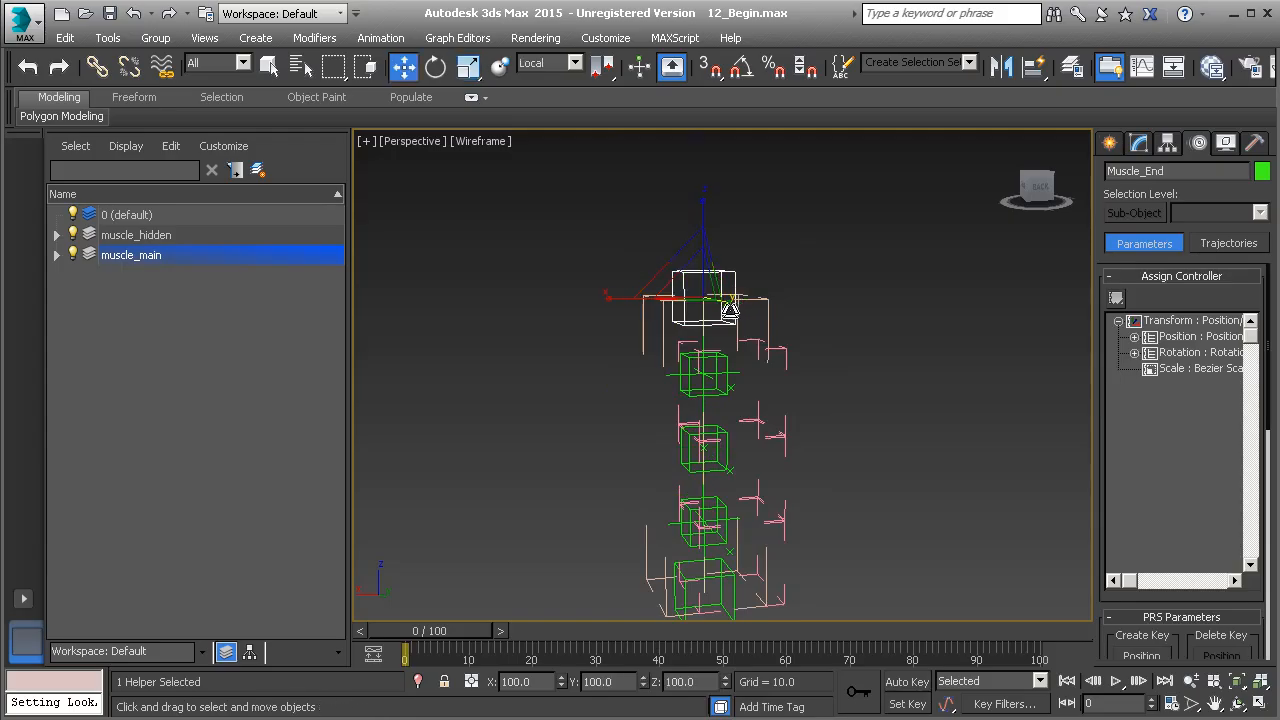
left_click_drag(692, 294, 732, 410)
right_click(732, 410)
middle_click_drag(750, 515, 760, 403)
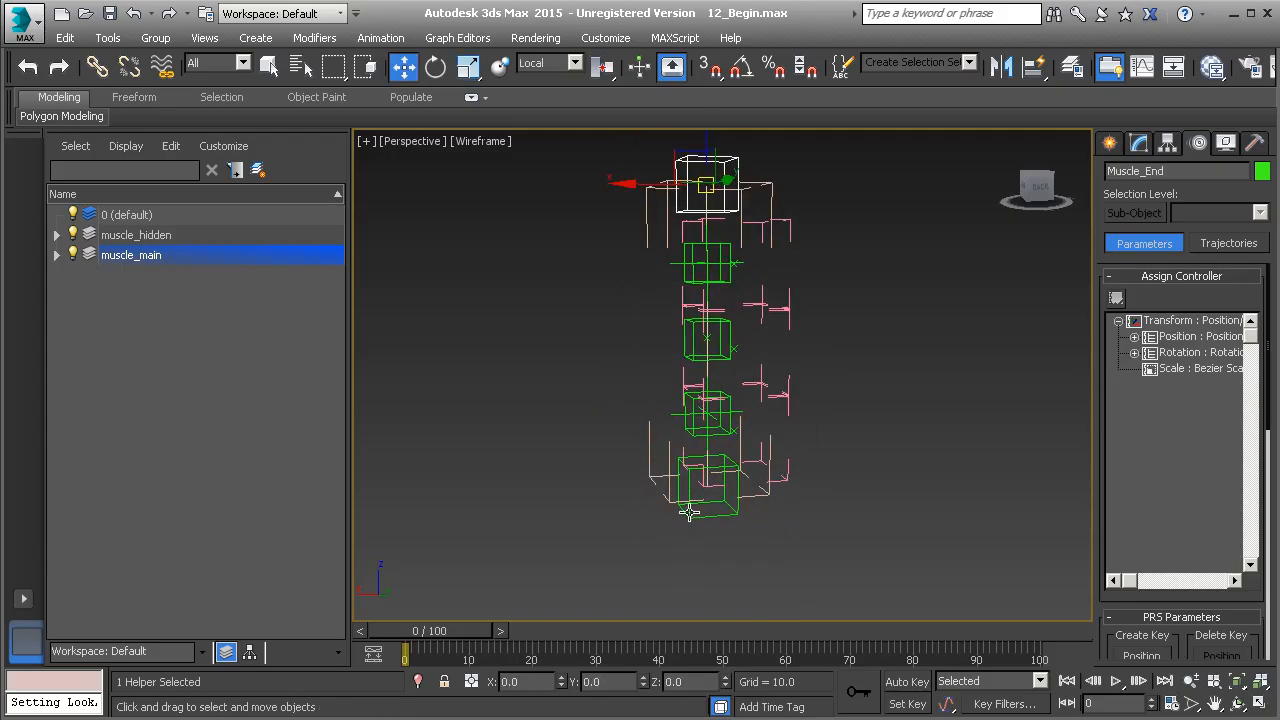
left_click(690, 513)
left_click_drag(716, 488, 720, 425)
right_click(720, 425)
Try scaling Muscle_Global uniformly to test its effect on the muscle helpers, and cancel the scaling
left_click(769, 201)
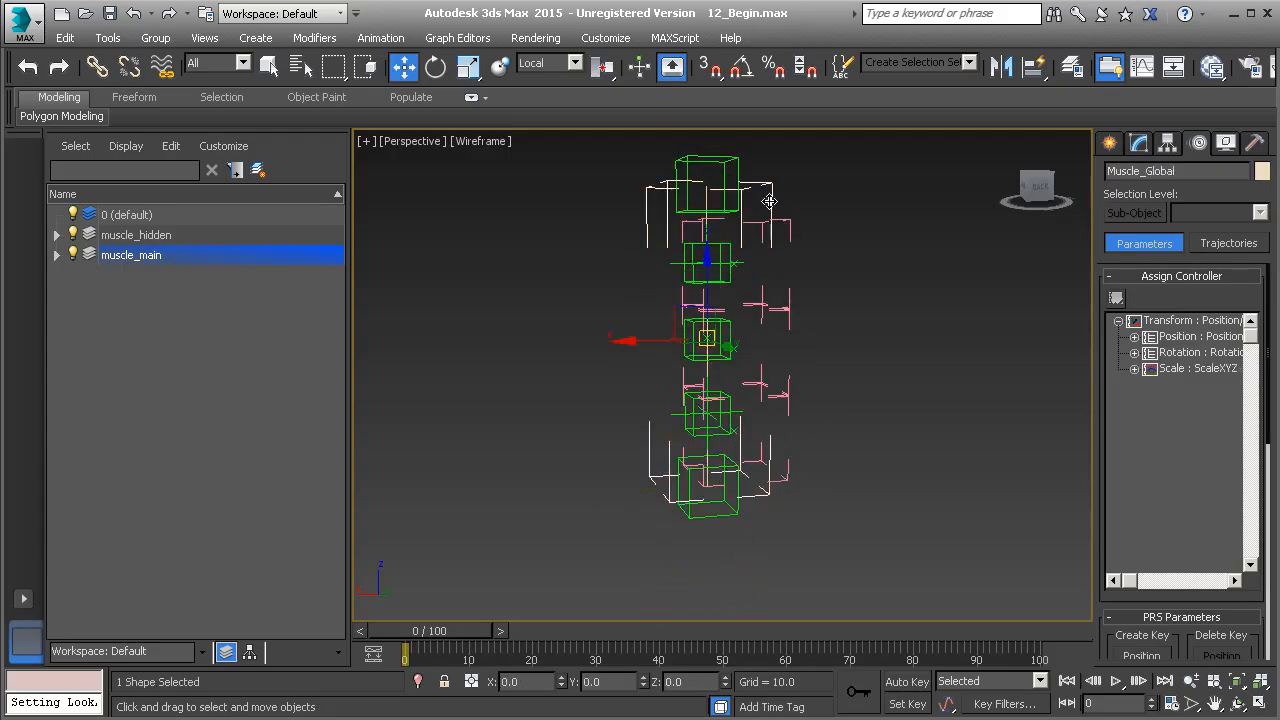
key("r")
left_click_drag(703, 314, 756, 245)
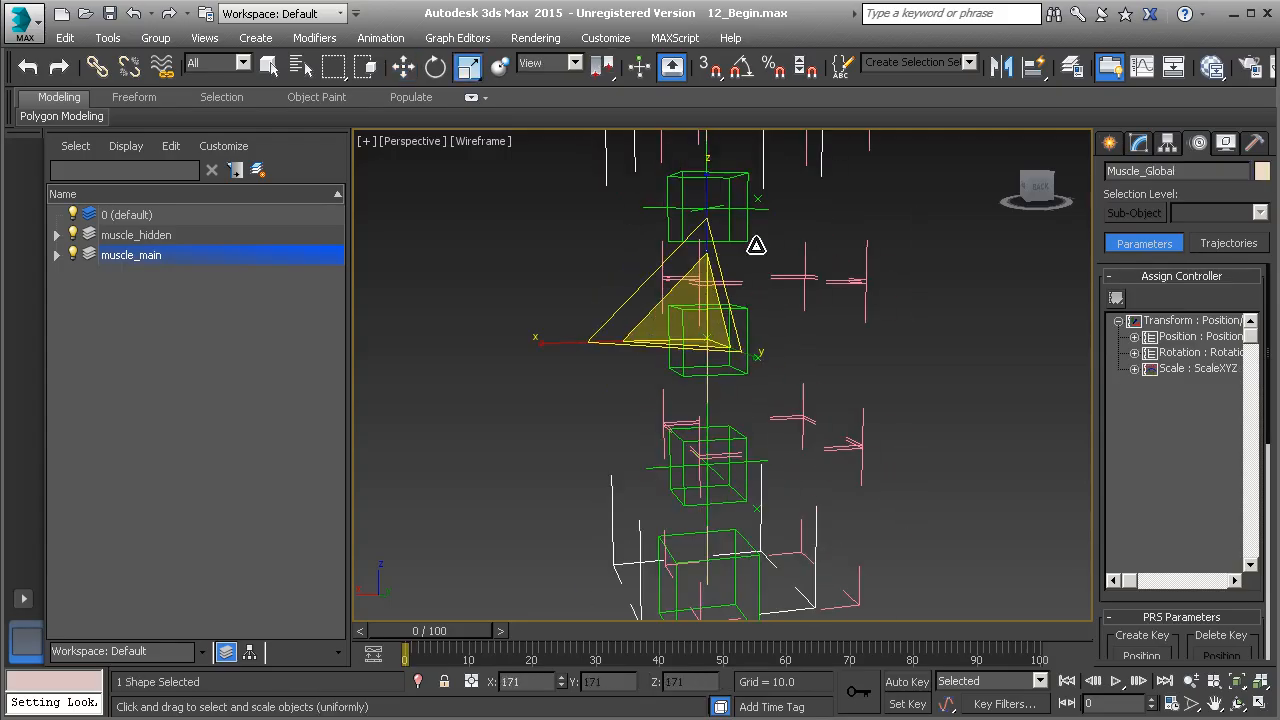
right_click(756, 245)
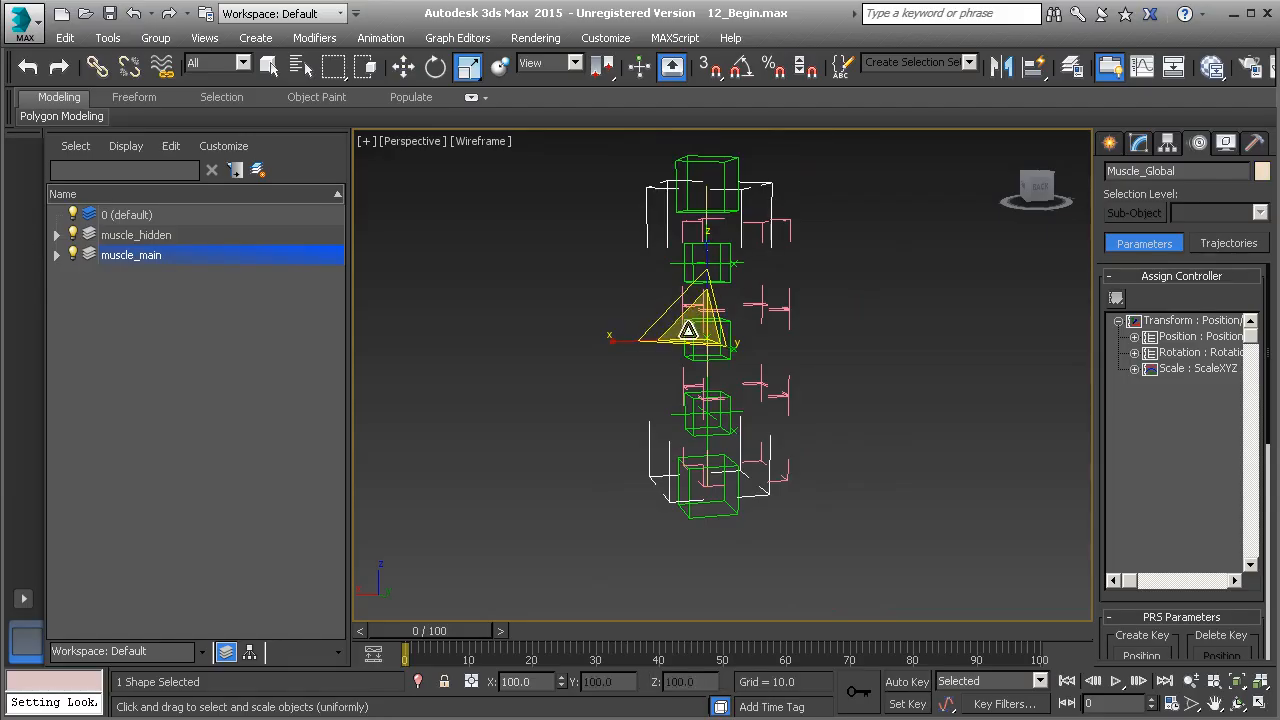
middle_click_drag(666, 341, 640, 420, "alt")
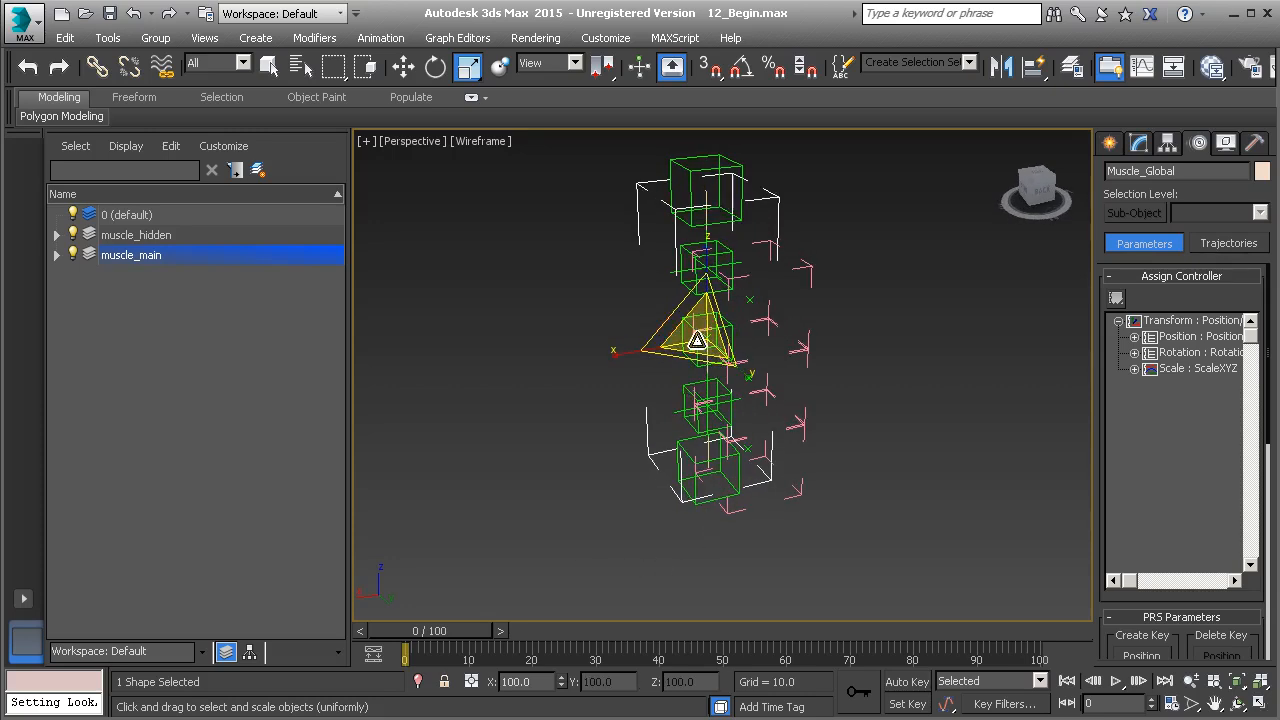
middle_click_drag(704, 330, 723, 366, "alt")
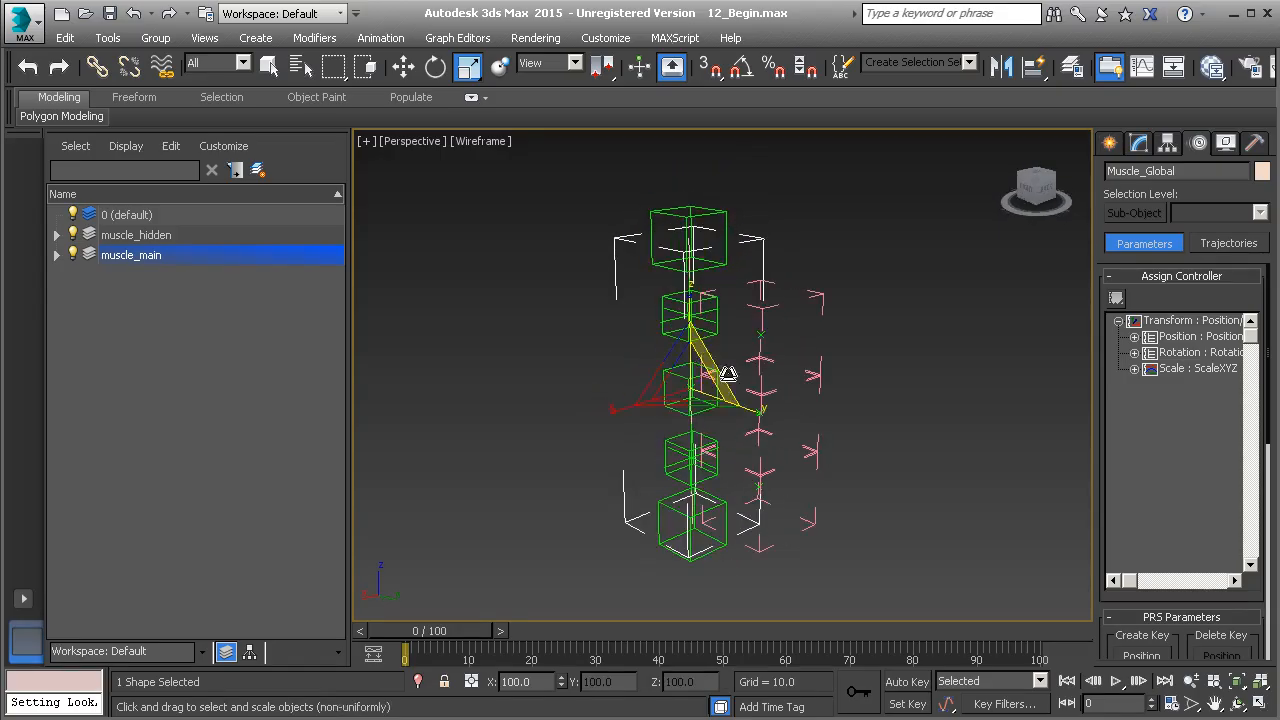
middle_click_drag(691, 408, 680, 366, "alt")
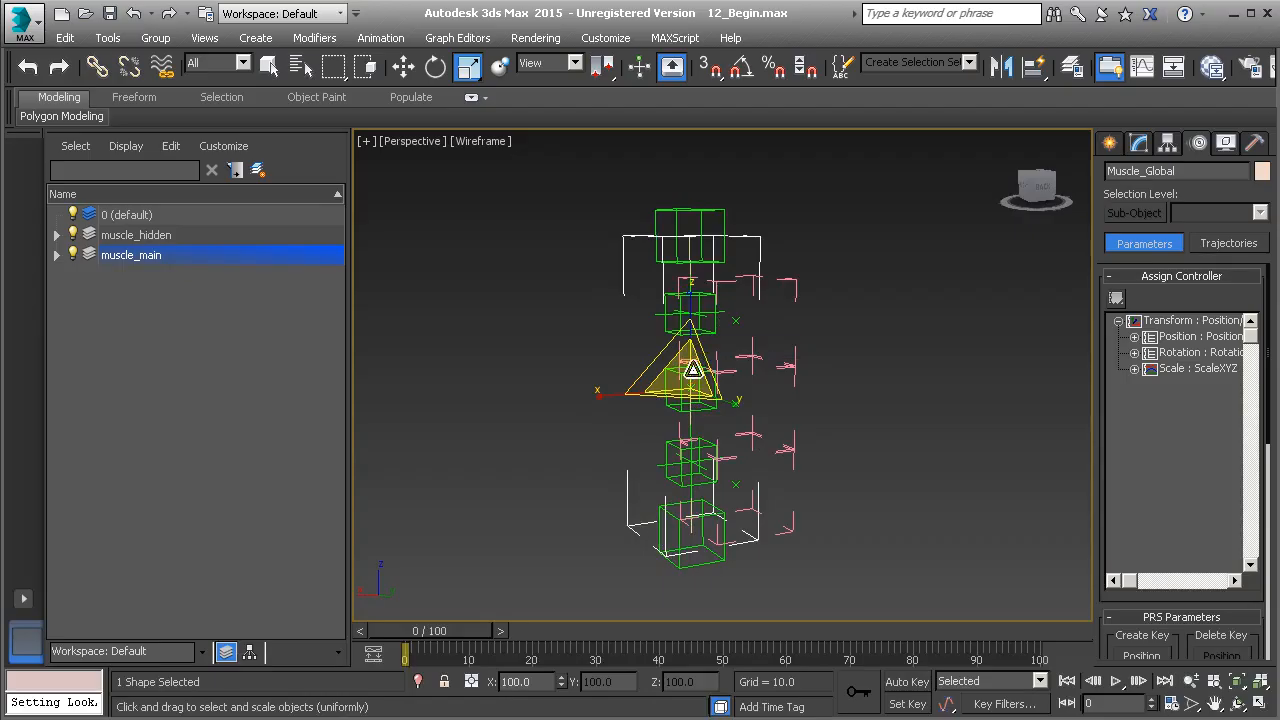
scroll(681, 365, "up", 2)
middle_click_drag(681, 365, 713, 340, "alt")
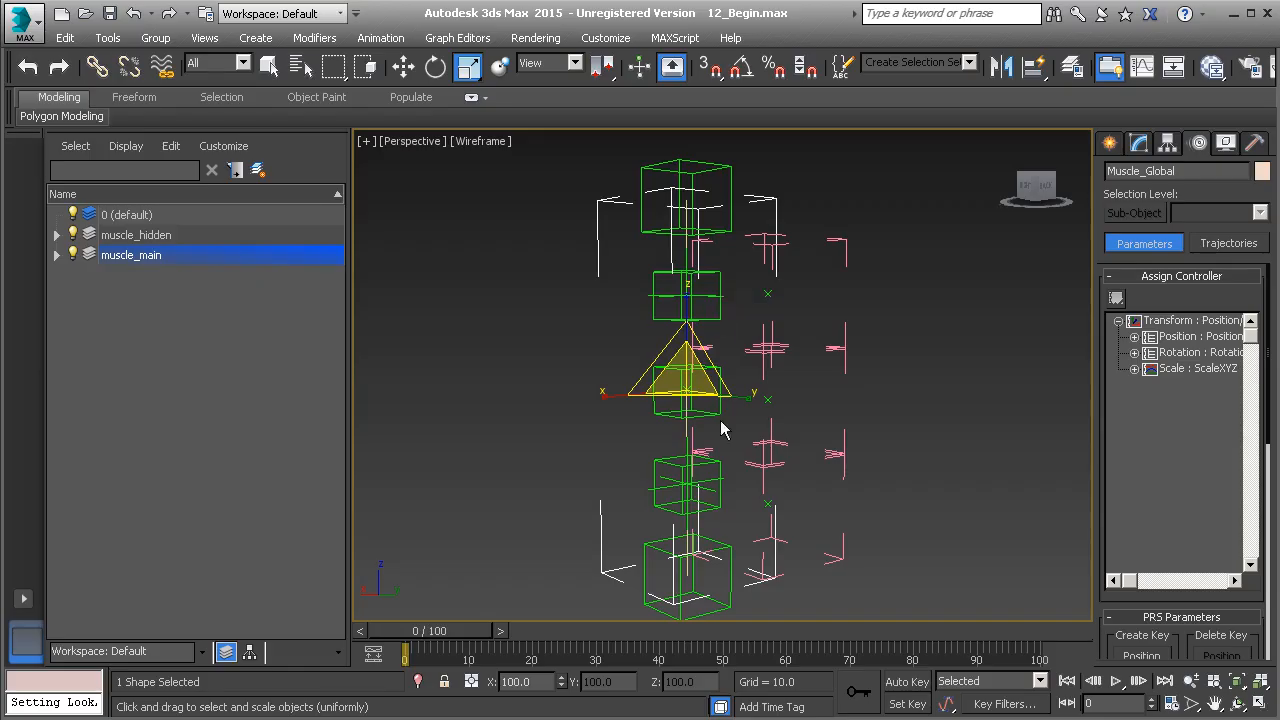
Assign a Float Expression controller to the X Scale of the Muscle_A helper
left_click(712, 465)
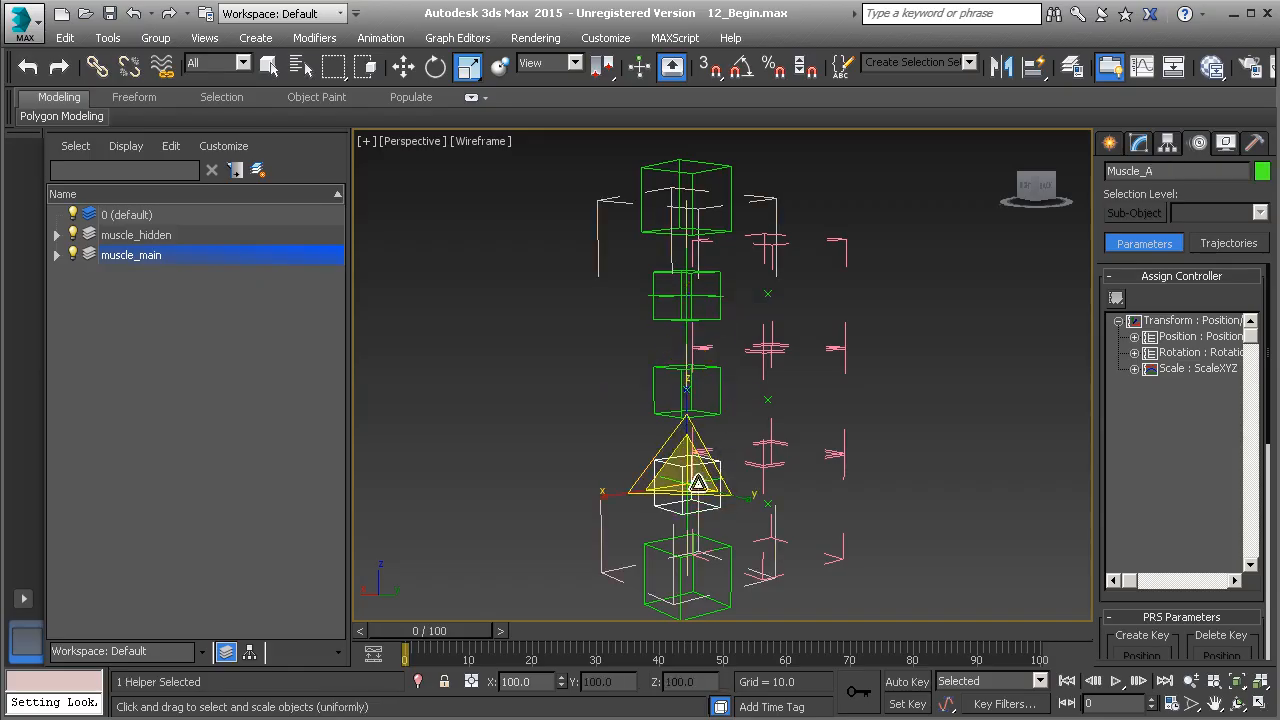
left_click(1134, 369)
left_click(1192, 385)
left_click(1116, 298)
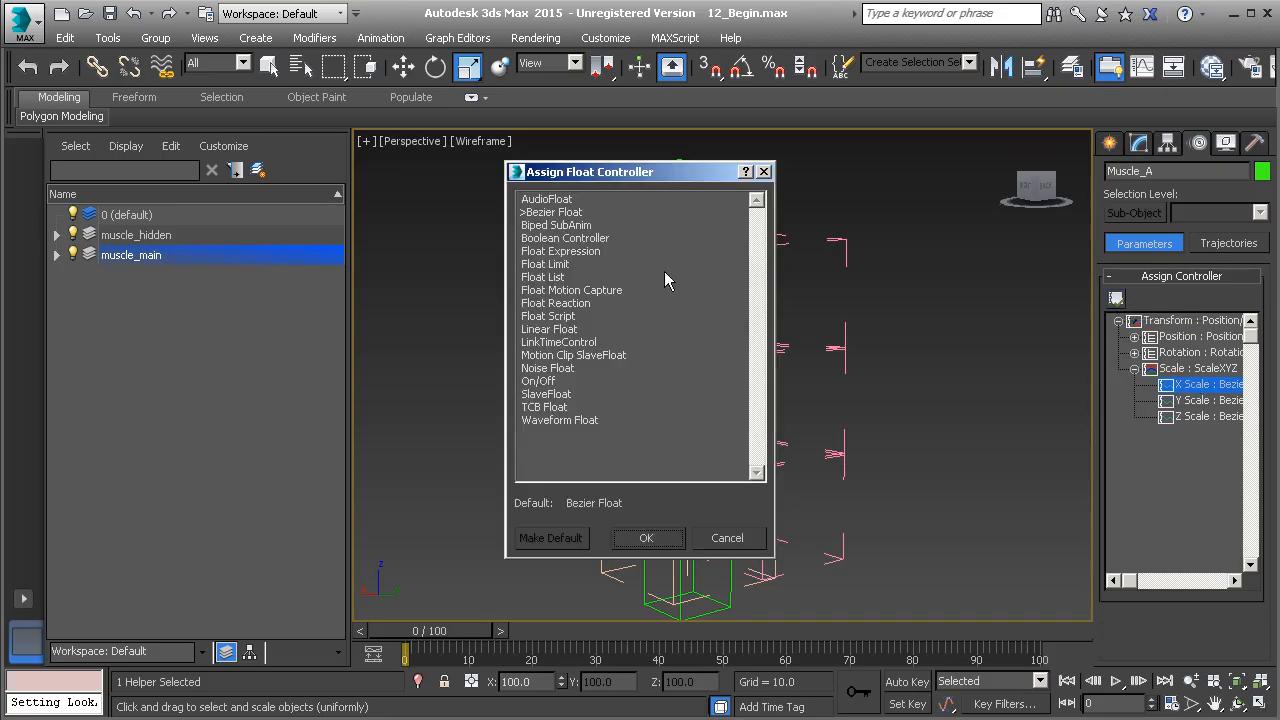
left_click(590, 251)
left_click(648, 537)
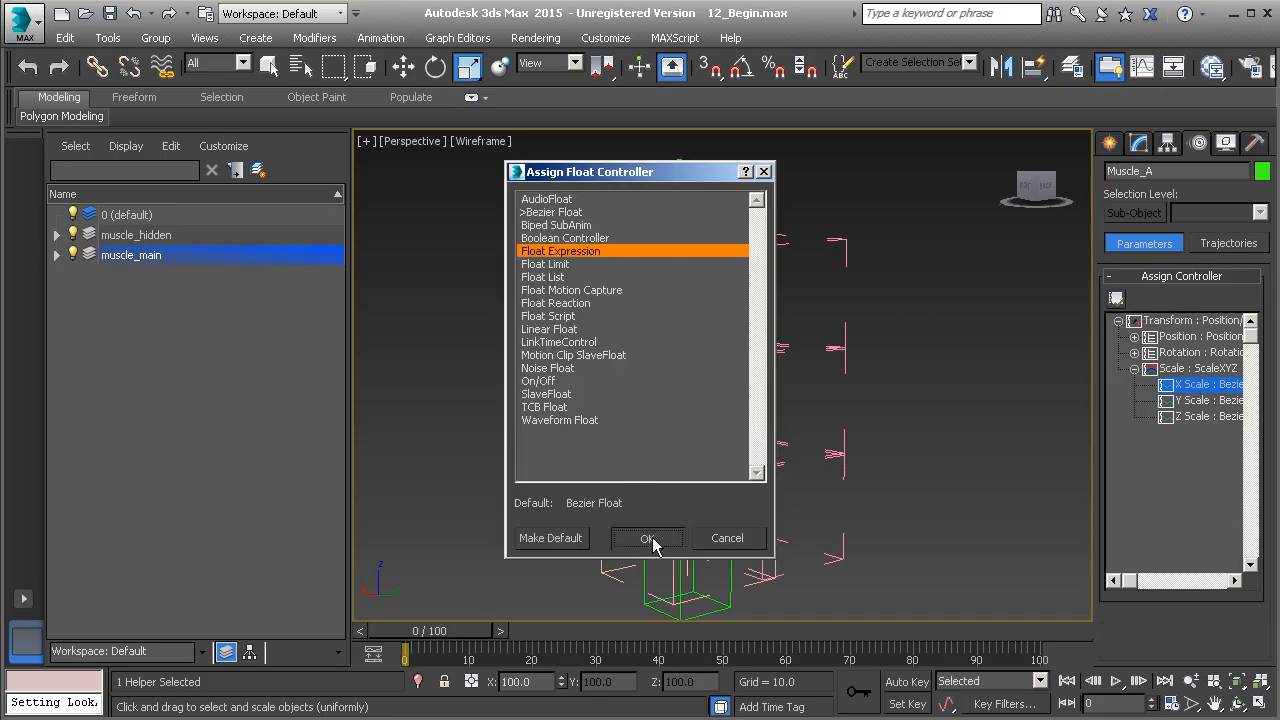
Paste the copied expression for Muscle_A's X Scale, change it to pow((global*60) / len, a_factor), and select the whole expression
type("pow((global*60) / len, b_factor)")
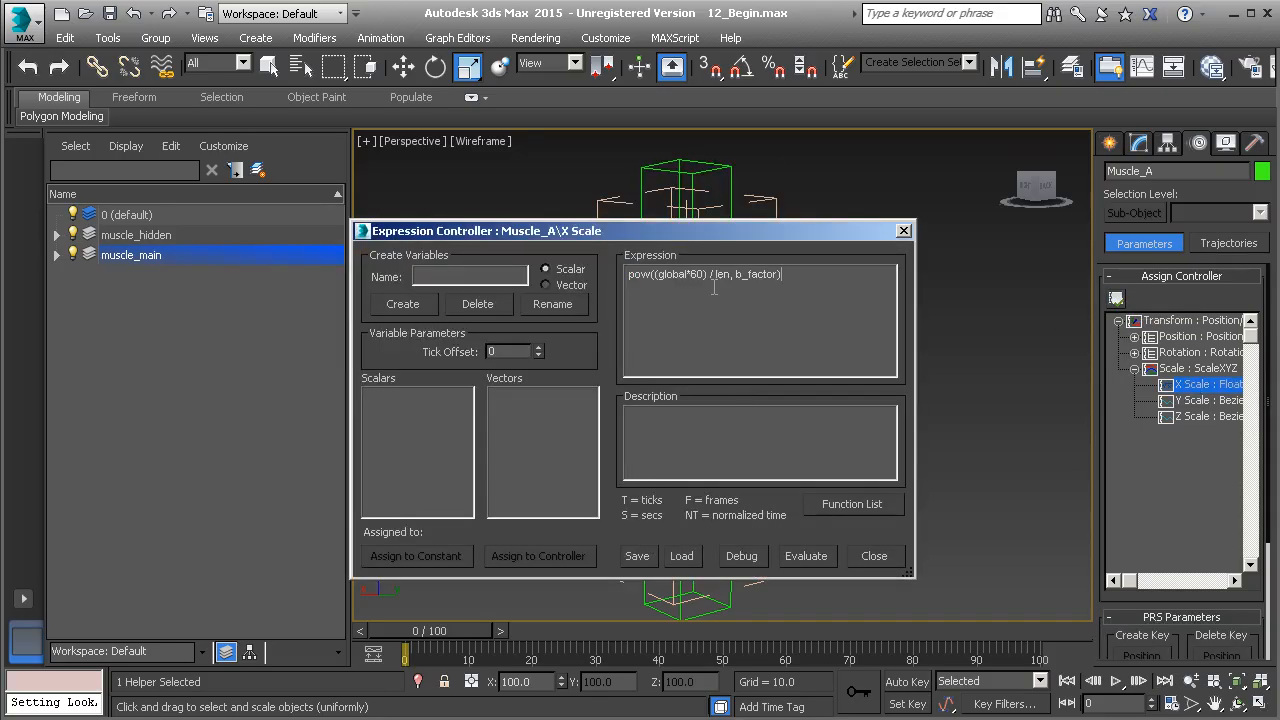
key("BackSpace")
type("a")
left_click_drag(802, 283, 629, 288)
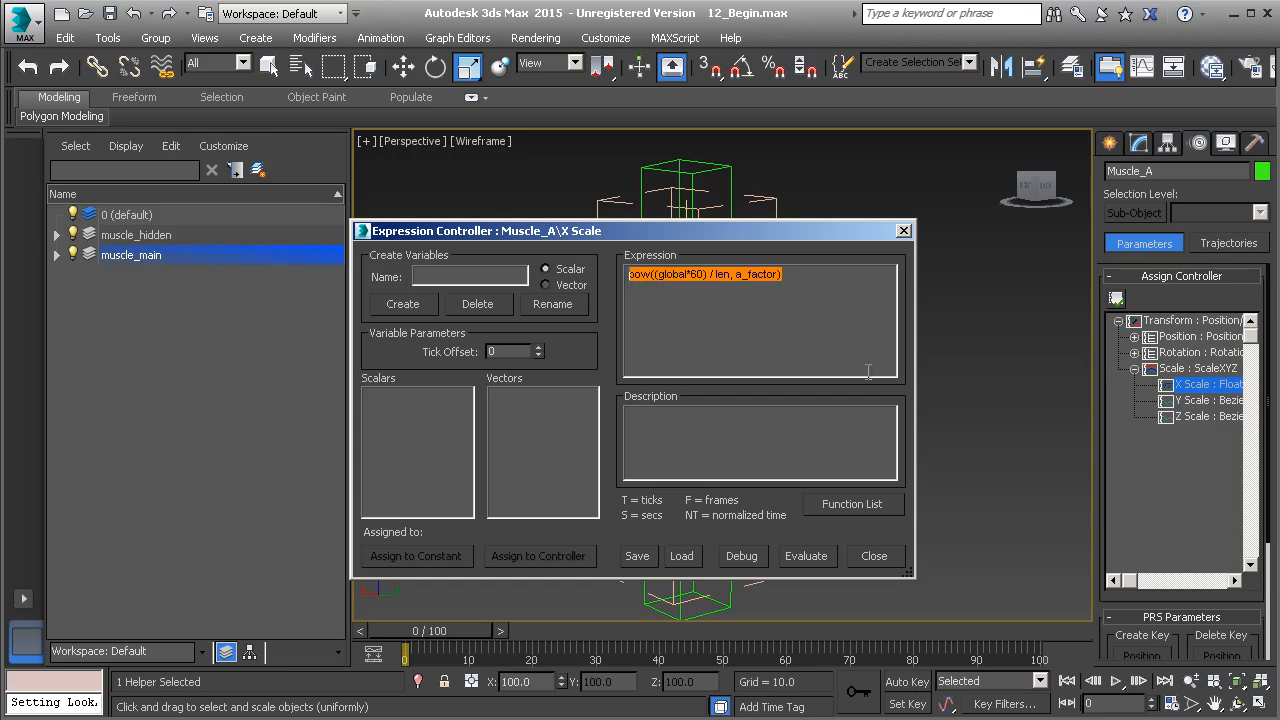
Create the scalar variables global, len and a_factor for the Muscle_A X Scale expression
left_click(470, 274)
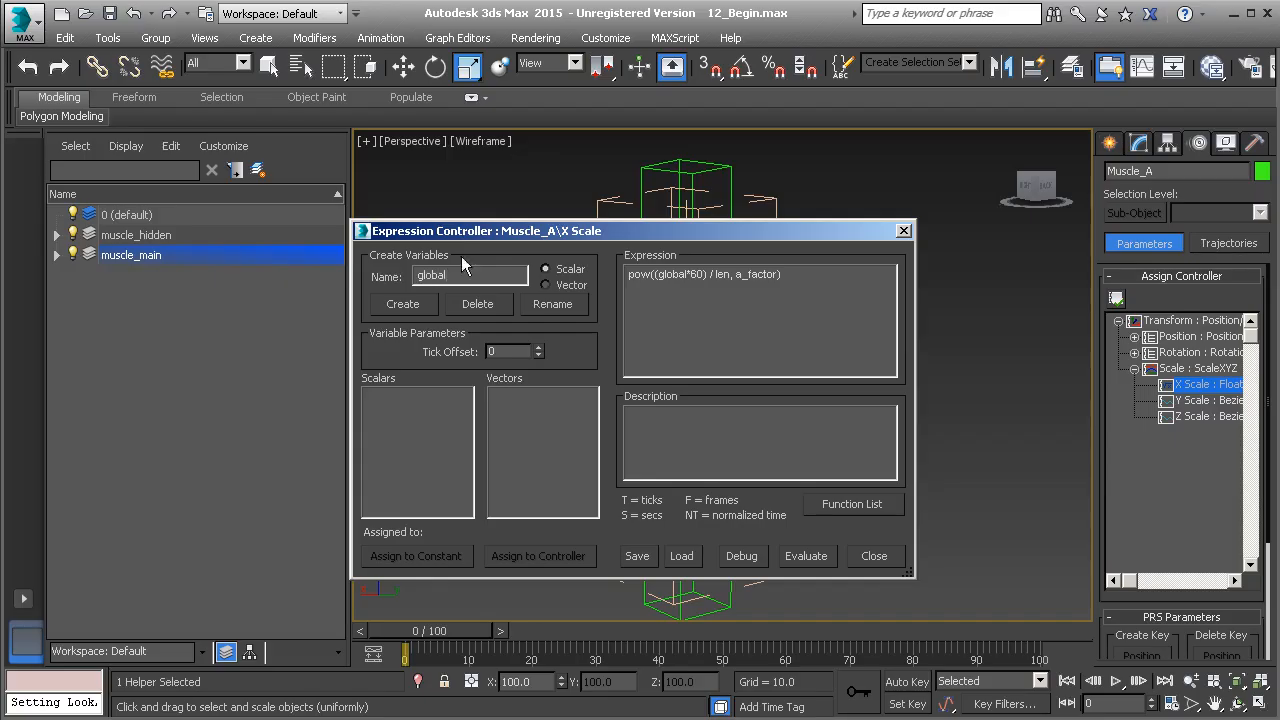
left_click(402, 304)
double_click(466, 277)
type("len")
left_click(418, 303)
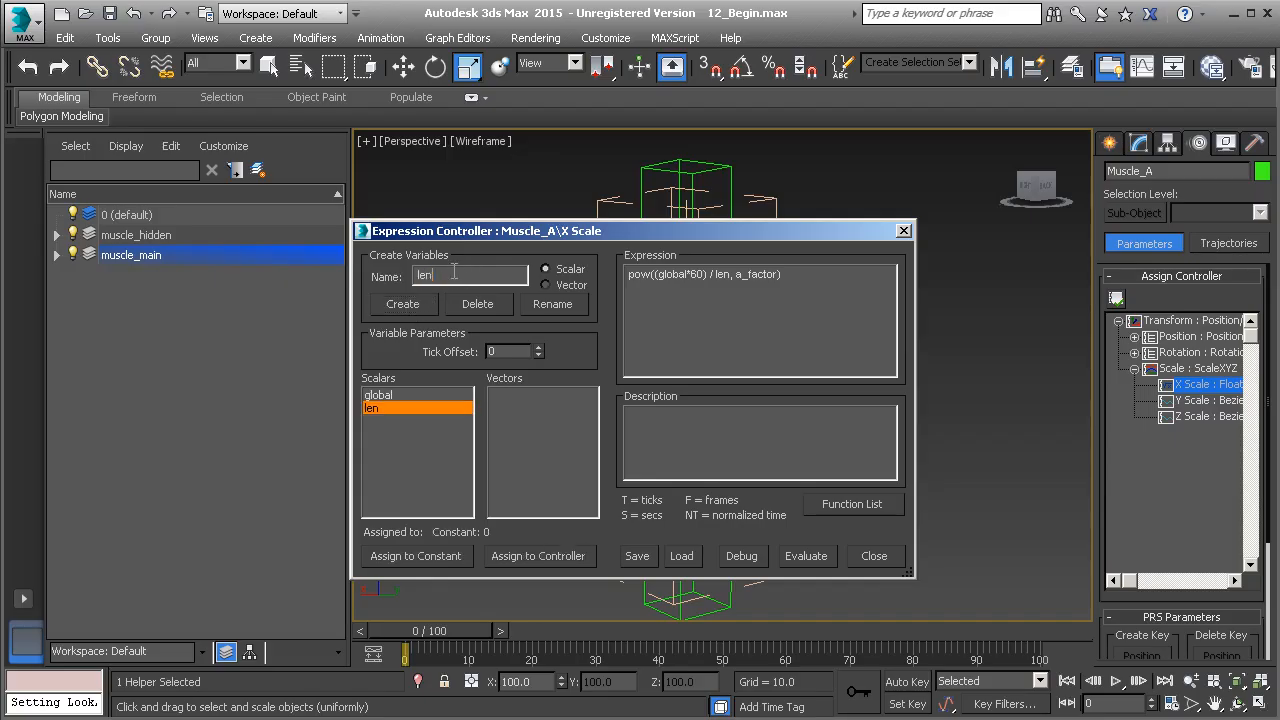
type("a")
left_click(410, 305)
Assign the X Scale expression's a_factor variable to the A_Factor custom attribute of Muscle_Global
left_click(538, 557)
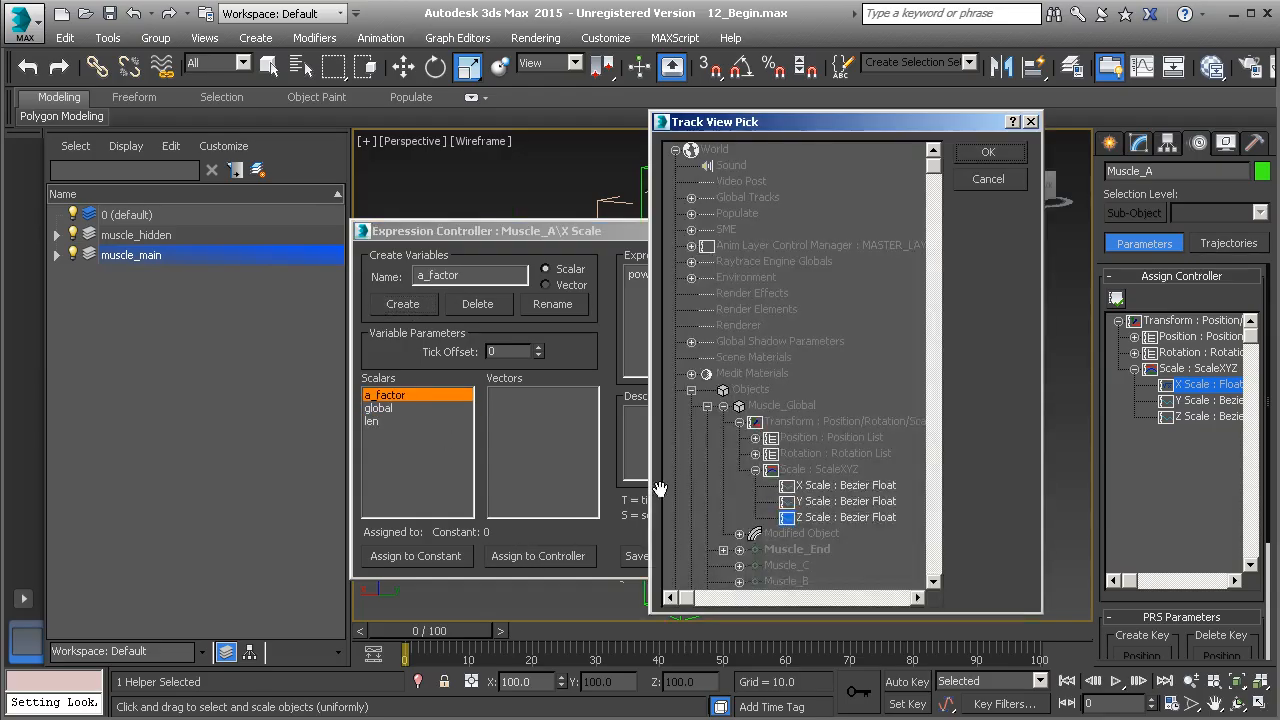
scroll(720, 450, "down", 3)
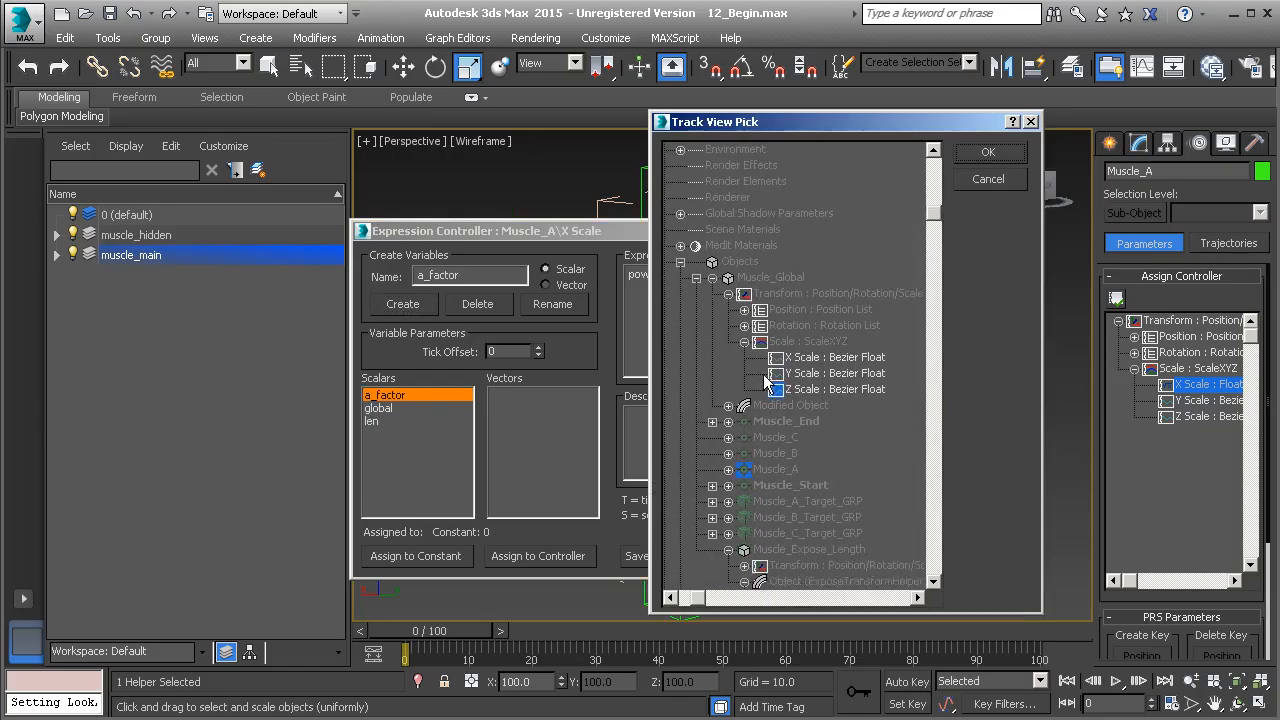
scroll(764, 372, "down", 1)
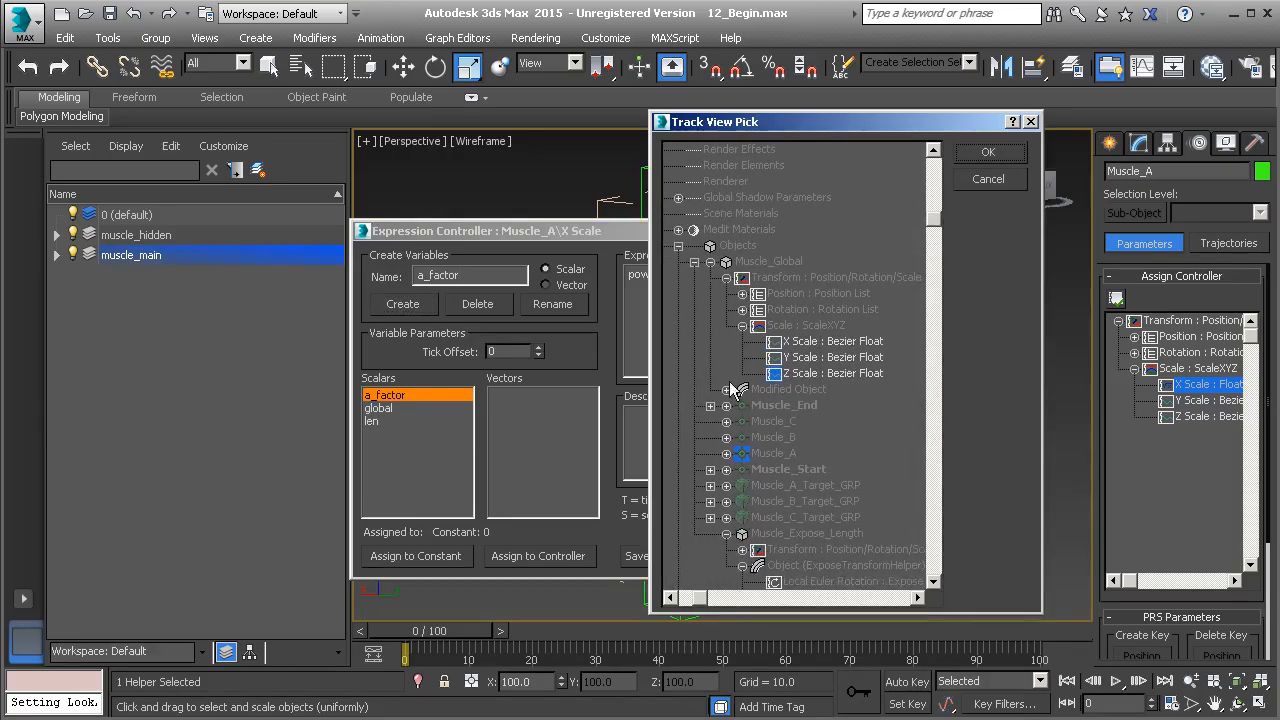
left_click(726, 389)
left_click(776, 406)
left_click(987, 155)
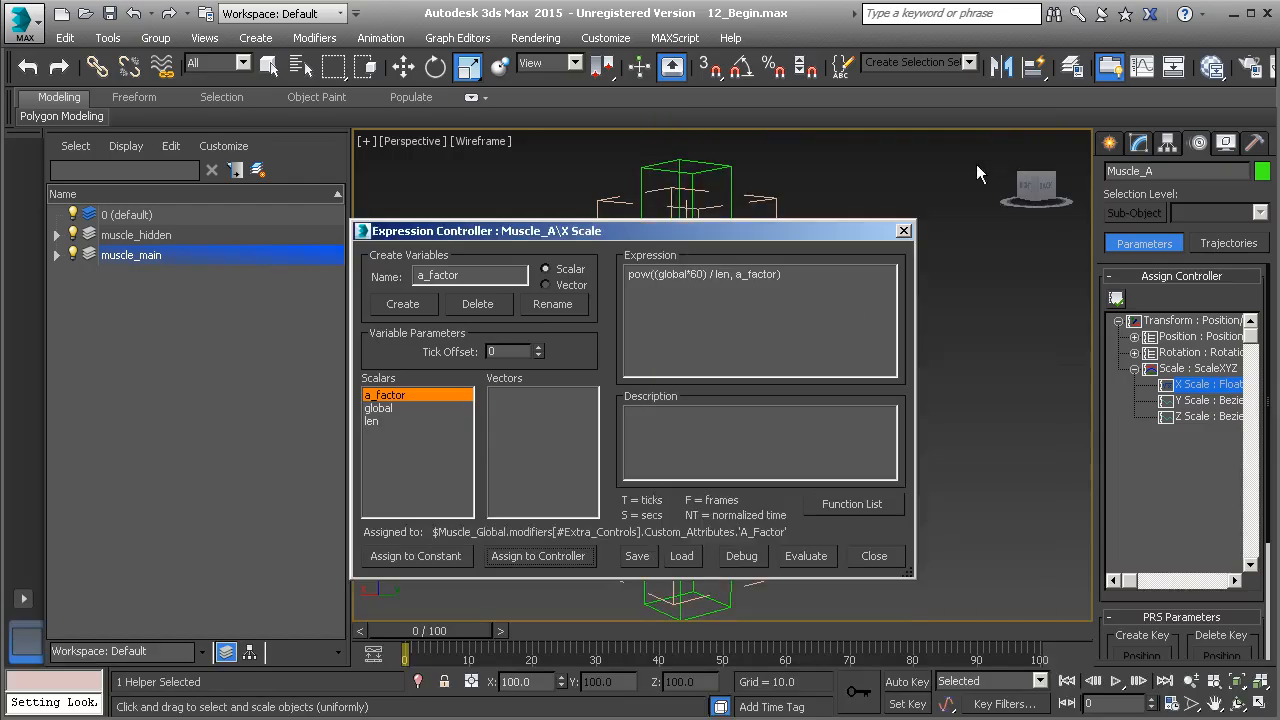
Assign the X Scale expression's global variable to the Z Scale controller of Muscle_Global
left_click(389, 411)
left_click(541, 561)
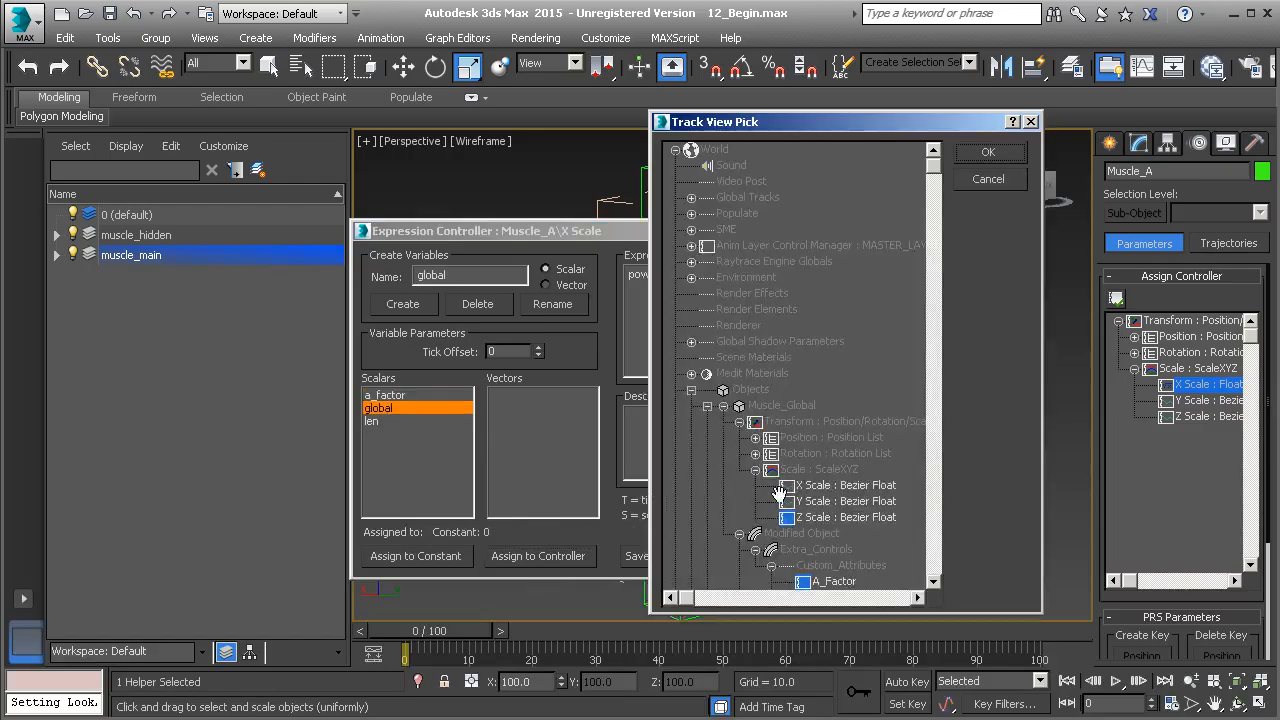
left_click_drag(779, 494, 761, 384)
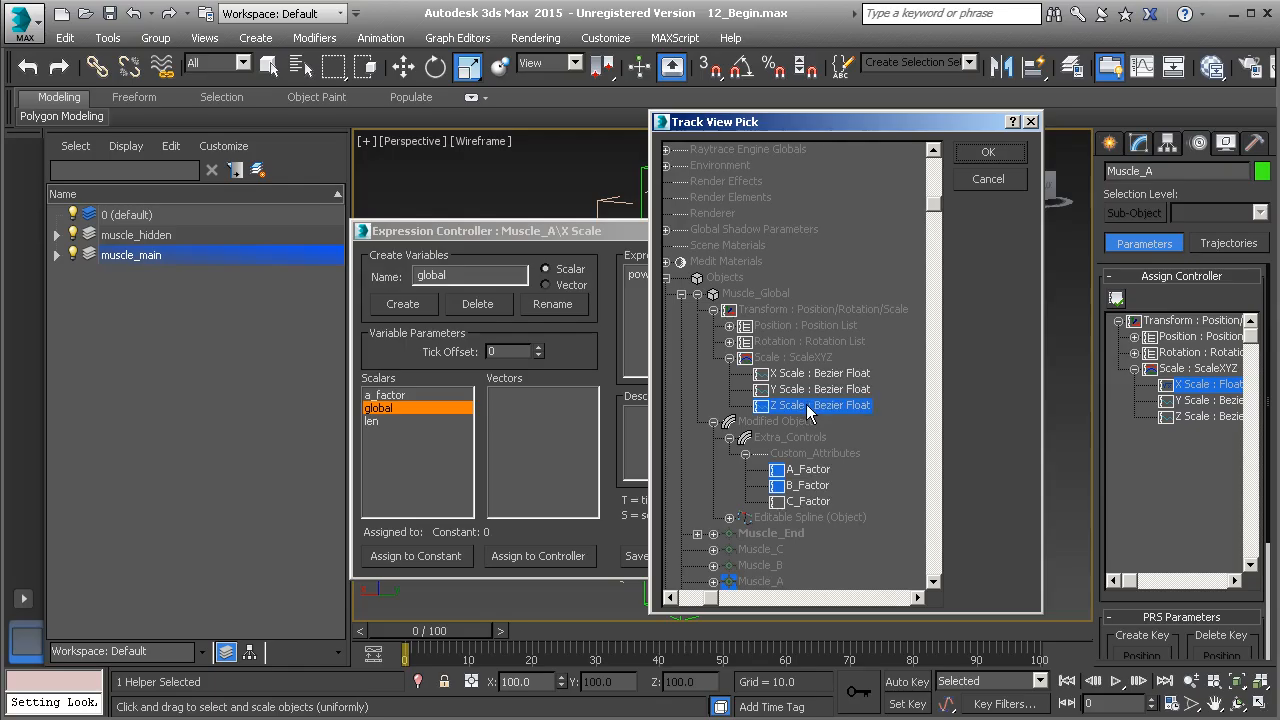
left_click(1004, 152)
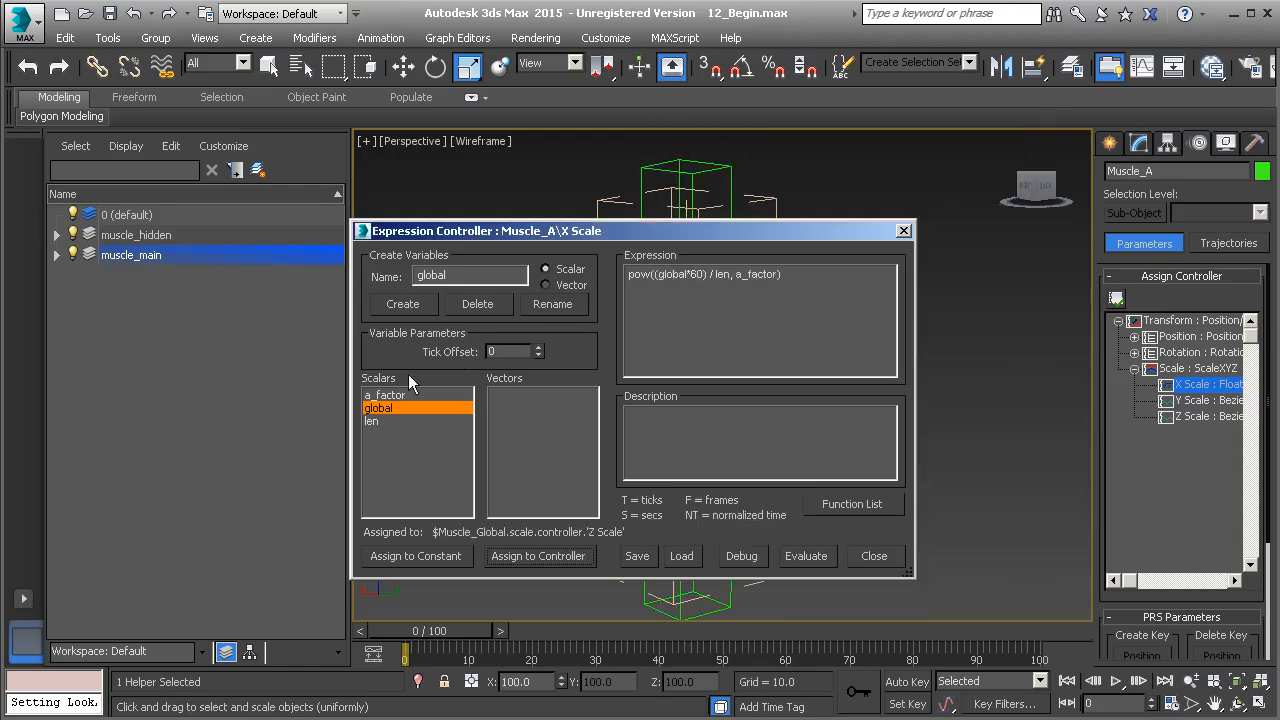
Assign the X Scale expression's len variable to the Distance controller of Muscle_Expose_Length, then evaluate and close the expression
left_click(375, 421)
left_click(538, 556)
scroll(800, 300, "down", 9)
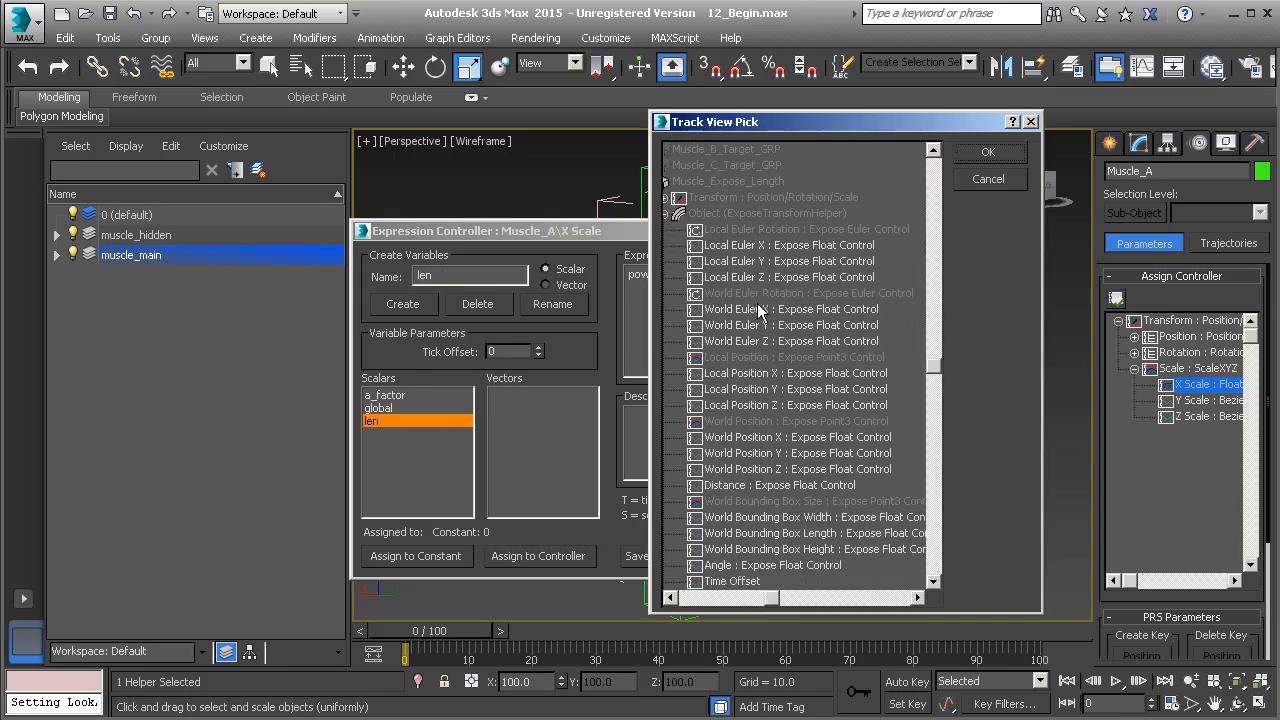
left_click(728, 486)
left_click(979, 155)
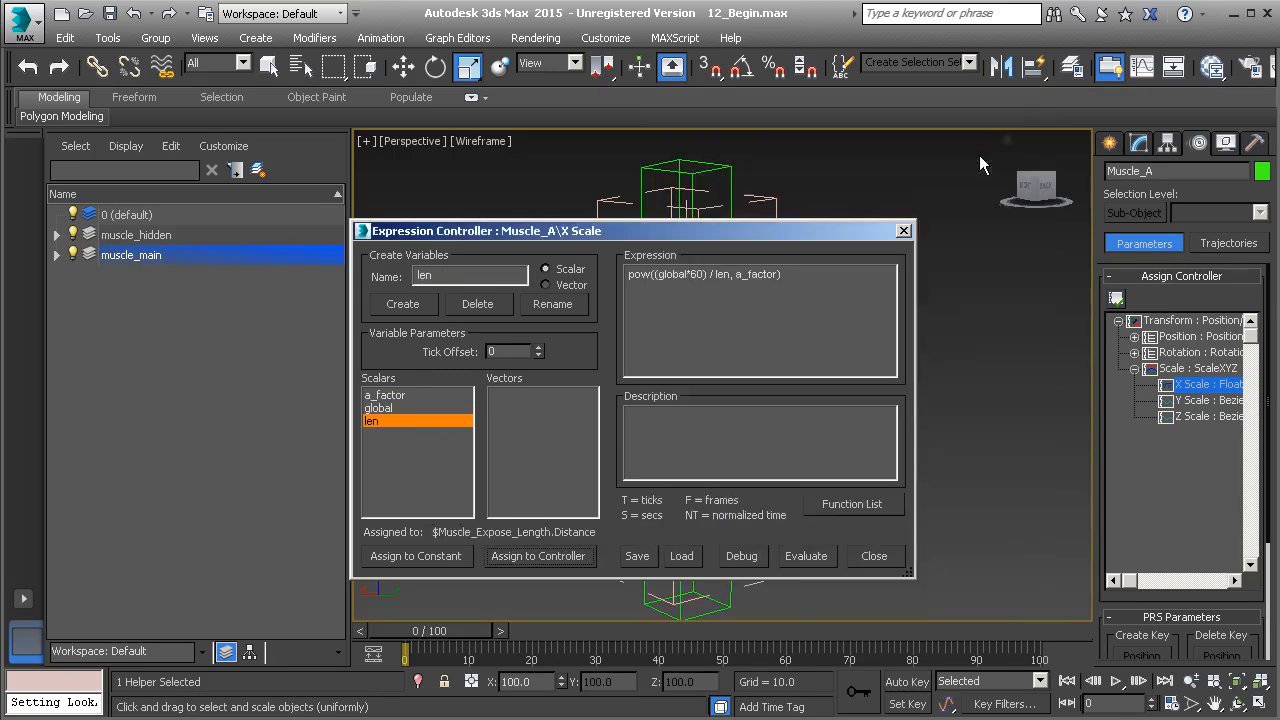
left_click(807, 557)
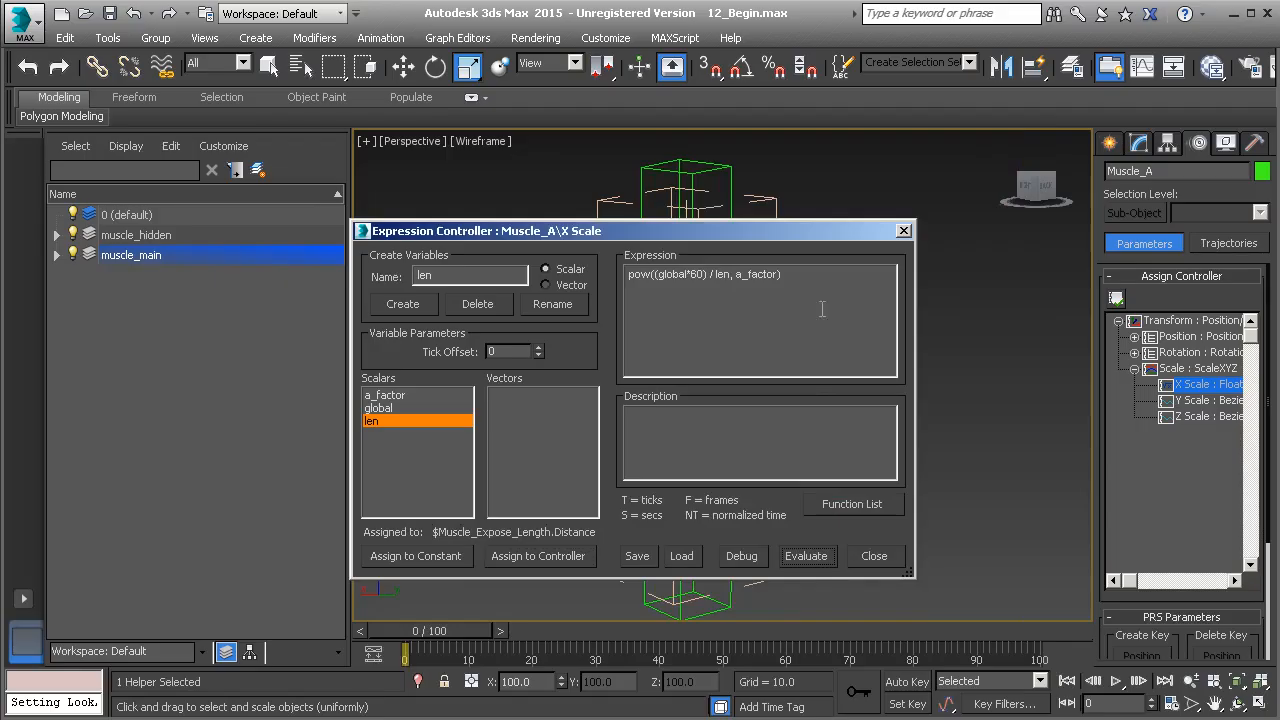
left_click(903, 230)
Assign a Float Expression controller to Muscle_A's Y Scale and paste the expression pow((global*60) / len, a_factor)
left_click(1201, 400)
left_click(1116, 299)
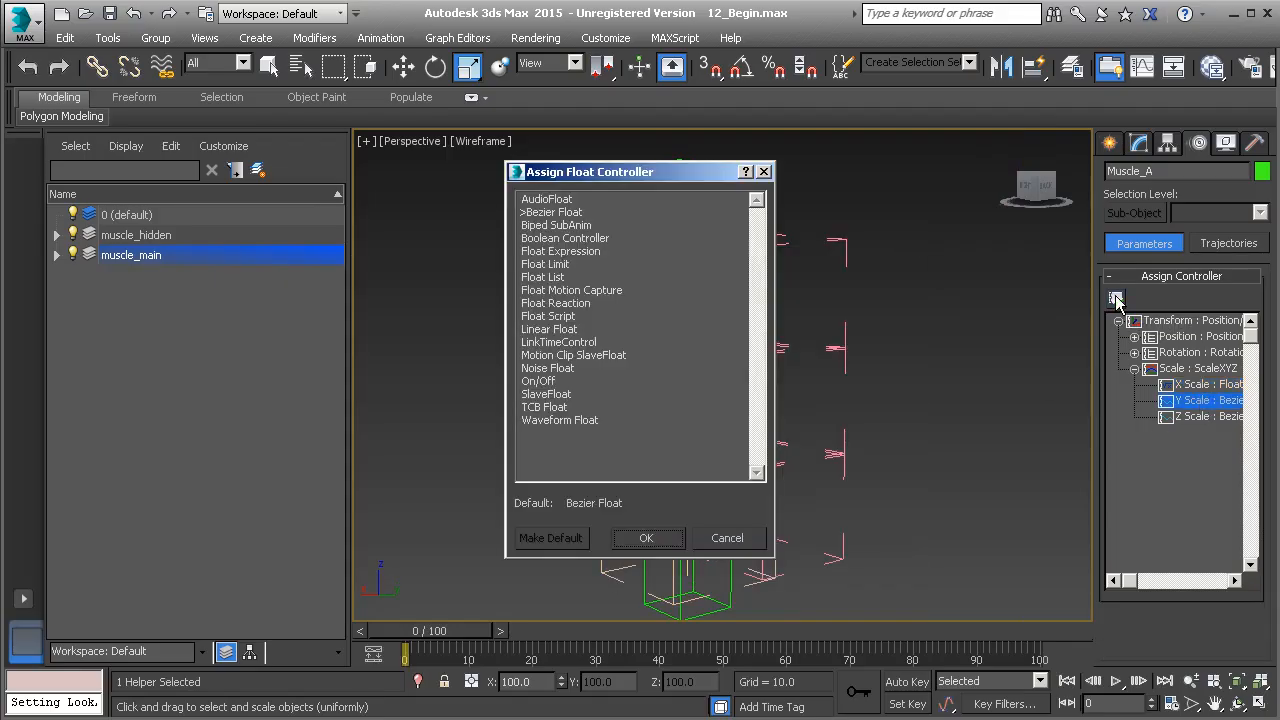
left_click(577, 251)
left_click(648, 537)
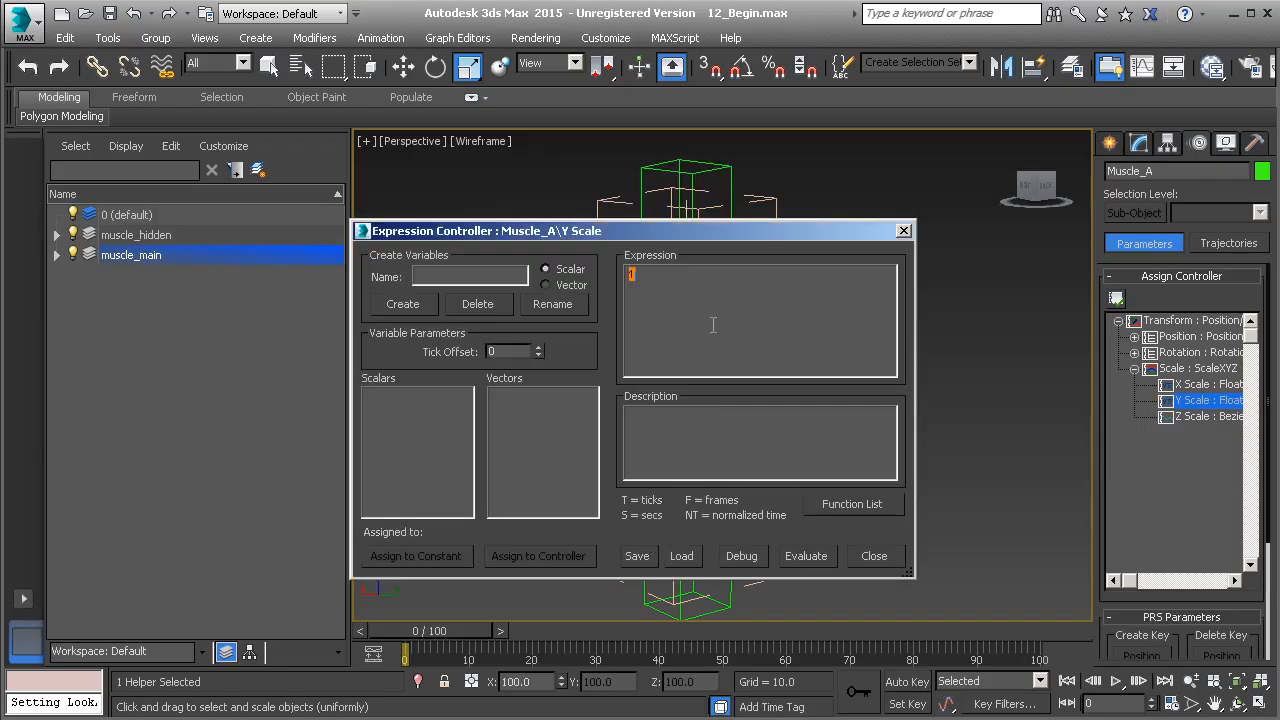
type("pow((global*60) / len, a_factor)")
Create the scalar variables global, len and a_factor for the Muscle_A Y Scale expression
left_click(400, 312)
double_click(471, 275)
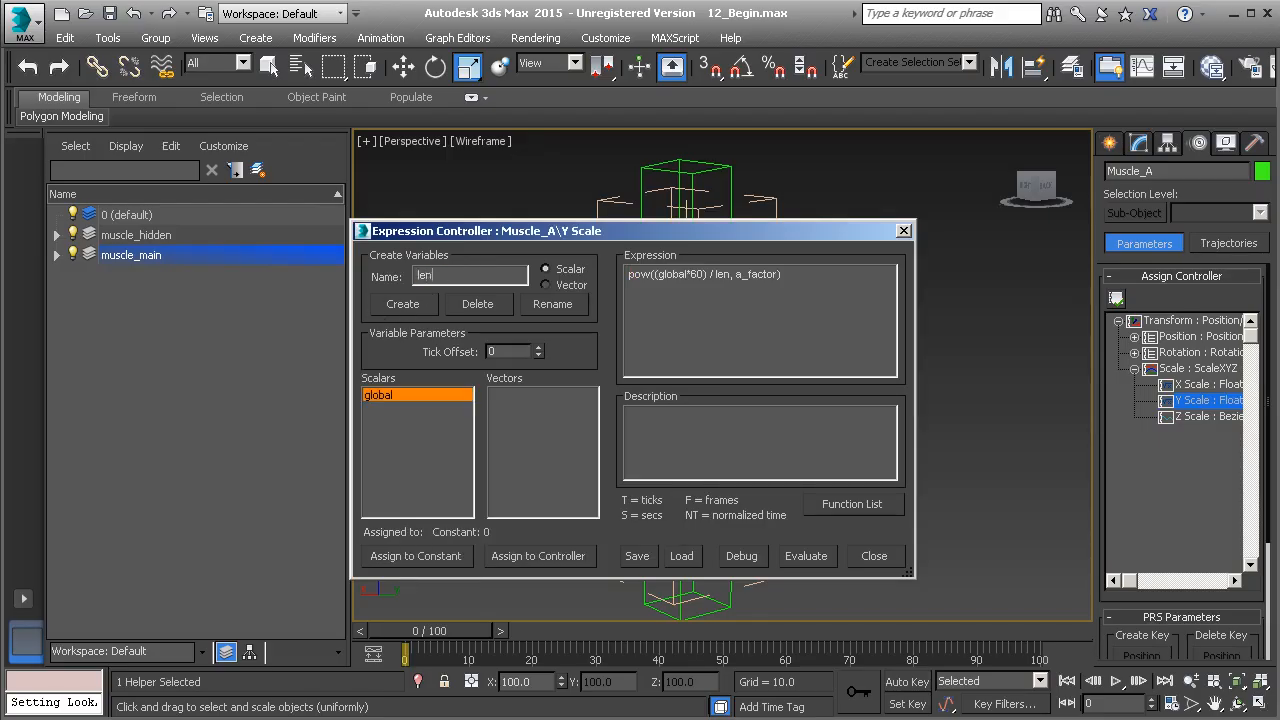
left_click(418, 305)
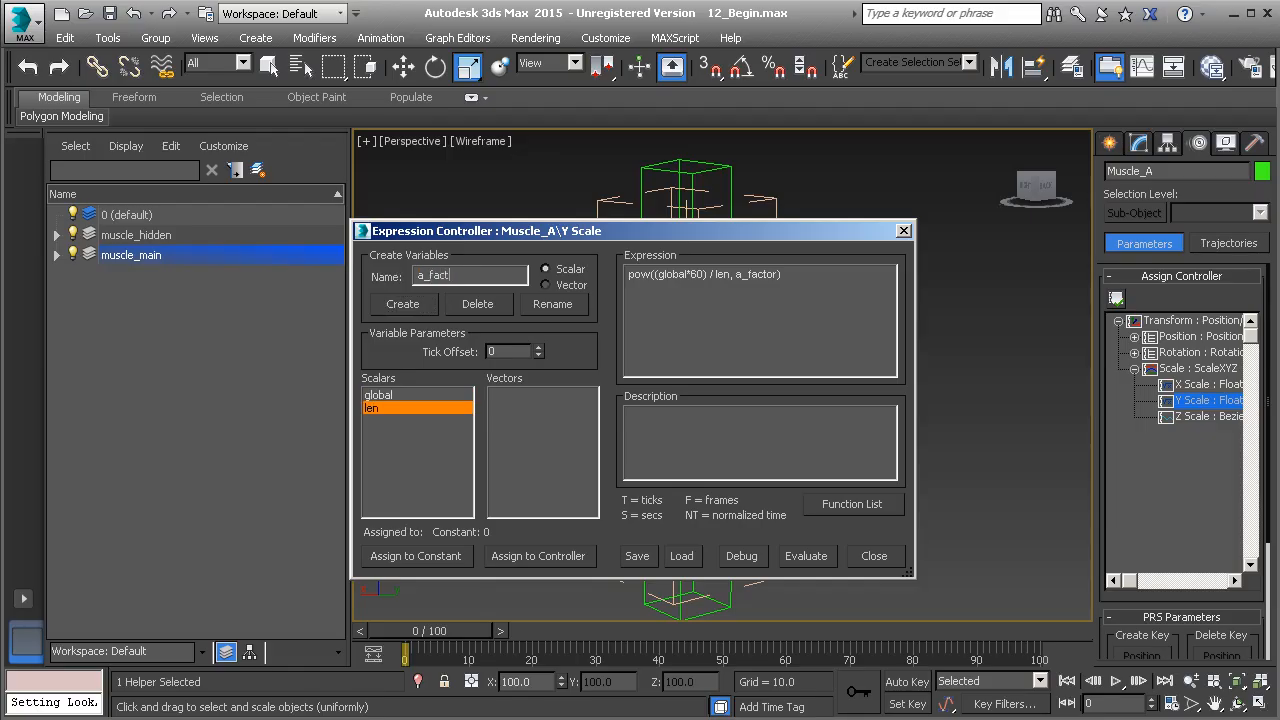
left_click(402, 305)
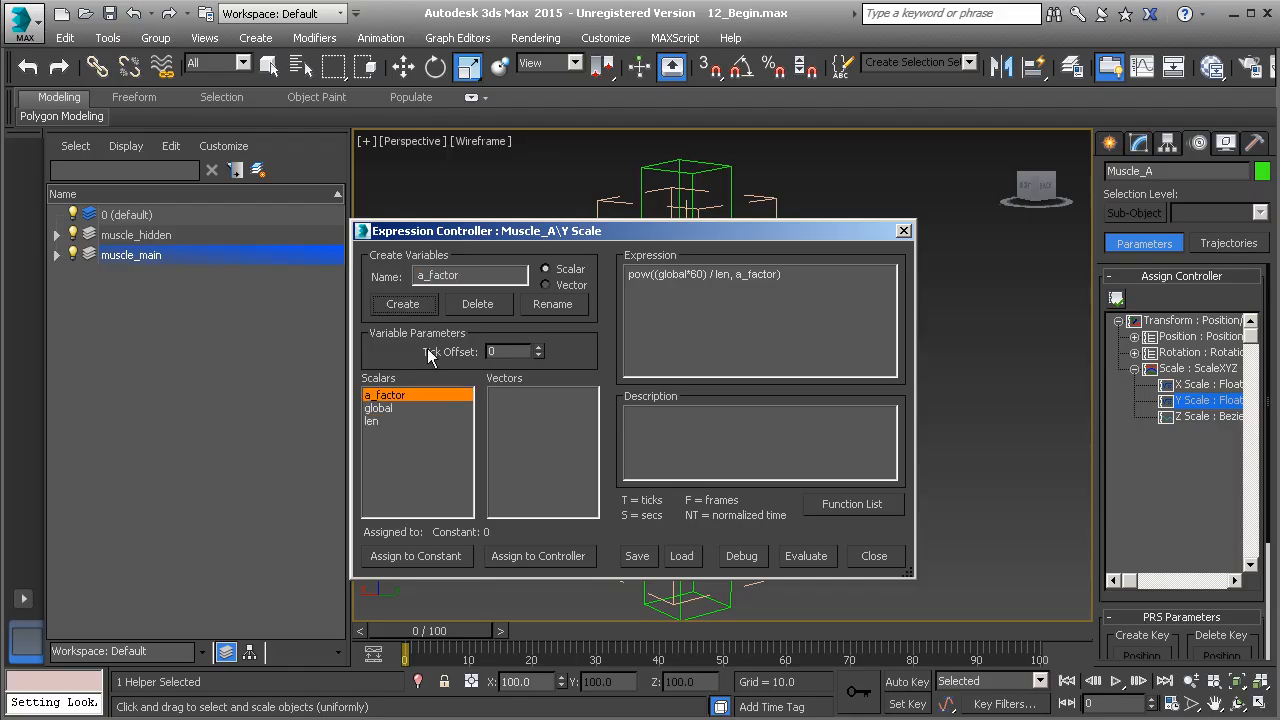
Assign the Y Scale expression's a_factor variable to the A_Factor custom attribute of Muscle_Global
left_click(527, 557)
scroll(755, 350, "down", 2)
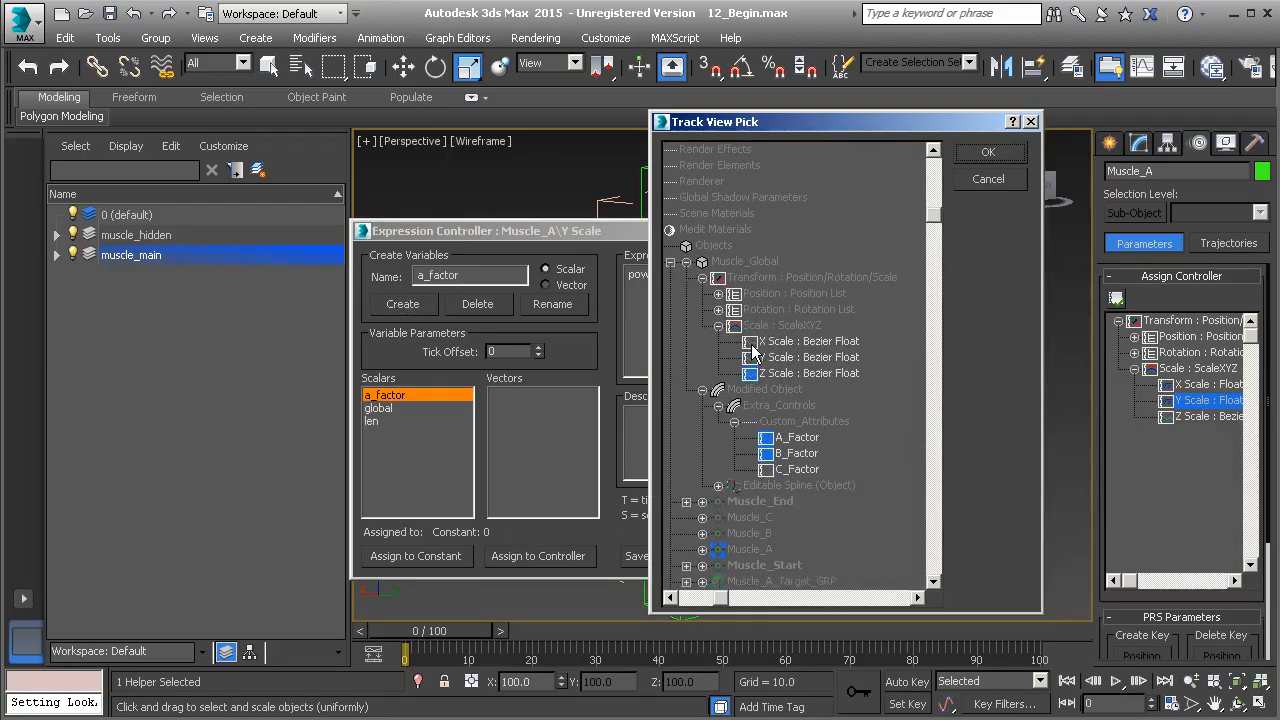
left_click(796, 440)
left_click(1000, 153)
Assign the Y Scale expression's global variable to the Z Scale controller of Muscle_Global
left_click(378, 408)
left_click(578, 555)
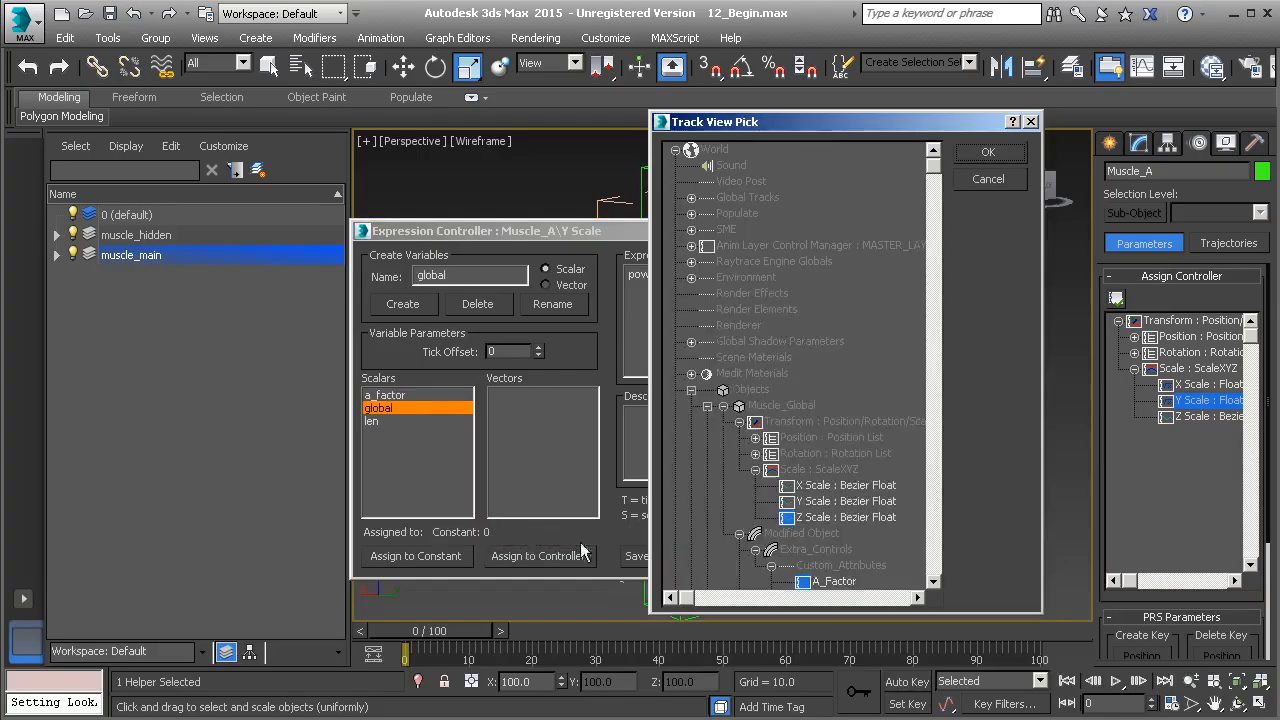
scroll(790, 482, "down", 2)
left_click(783, 455)
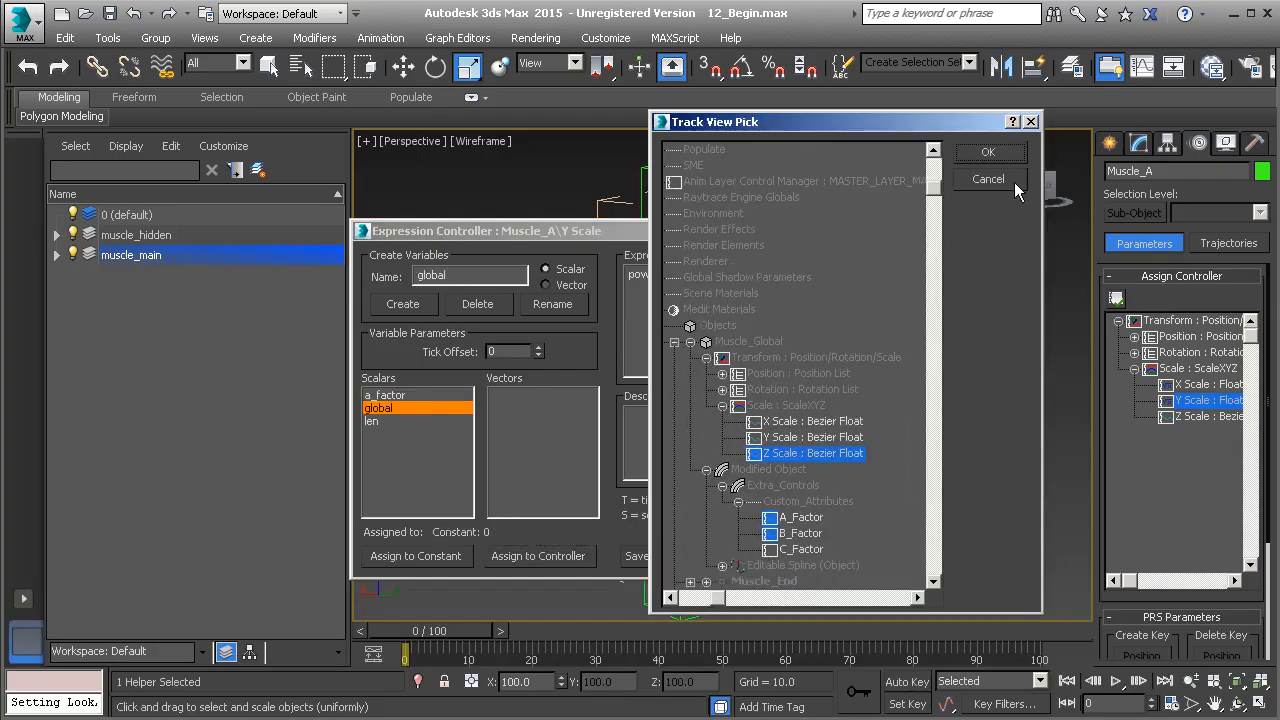
left_click(990, 152)
Assign the Y Scale expression's len variable to the Distance controller of Muscle_Expose_Length, then evaluate and close the expression
left_click(375, 421)
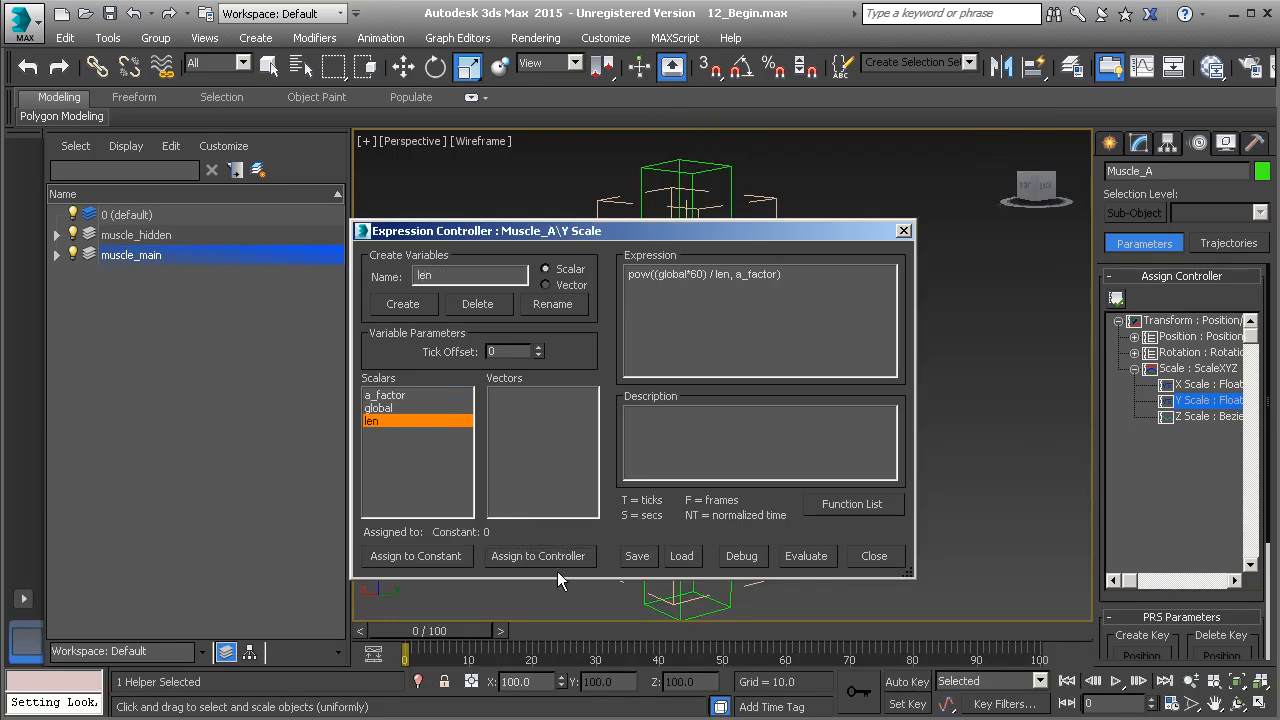
left_click(559, 557)
scroll(790, 437, "down", 2)
scroll(790, 437, "down", 5)
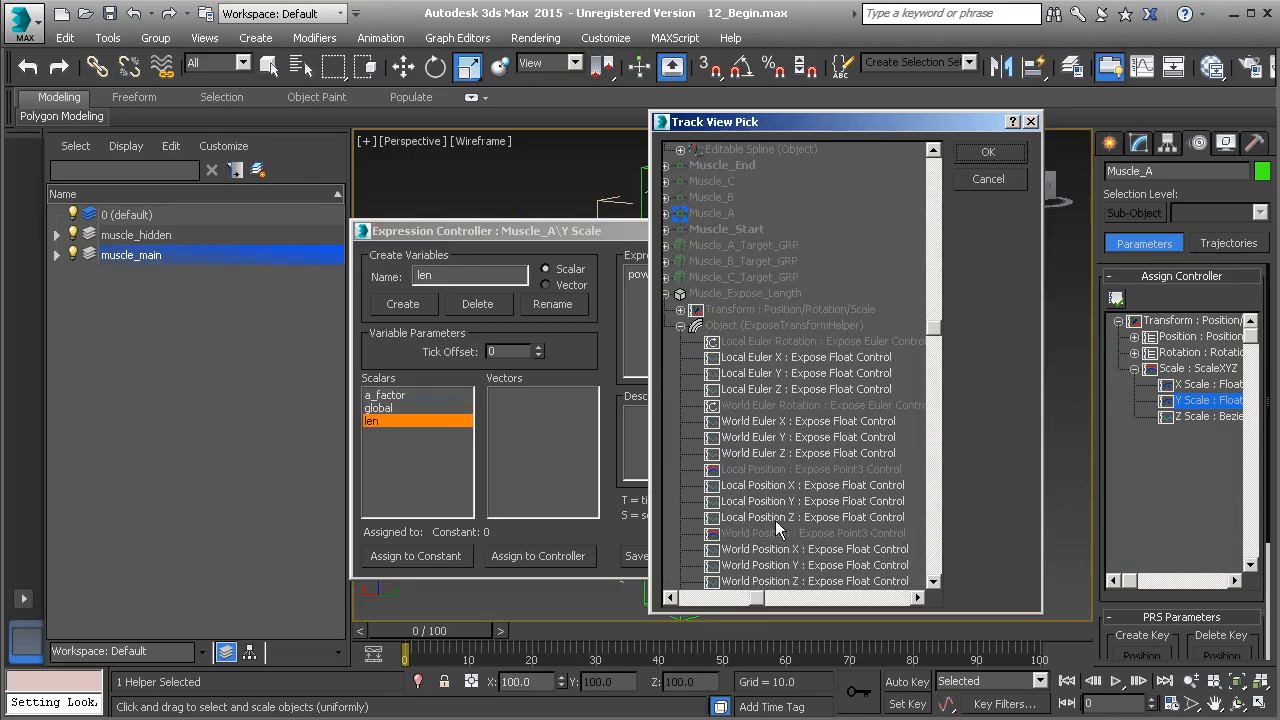
scroll(775, 520, "down", 4)
left_click(768, 421)
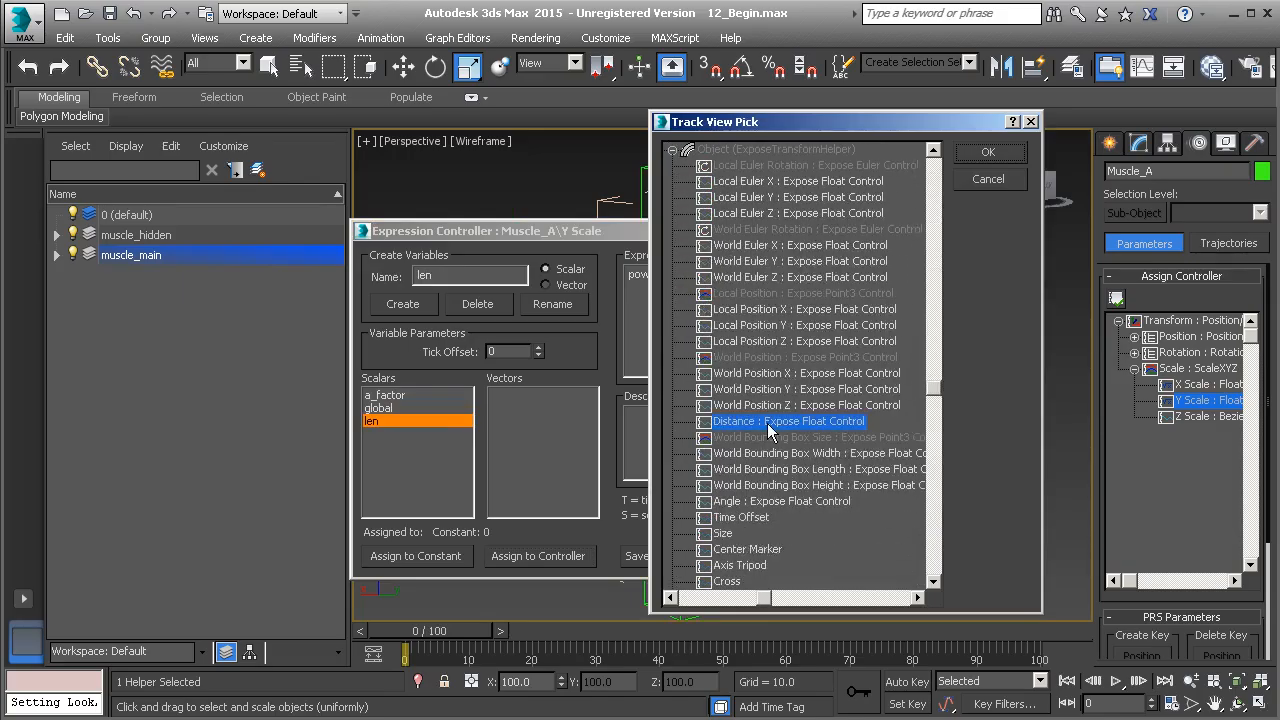
left_click(983, 152)
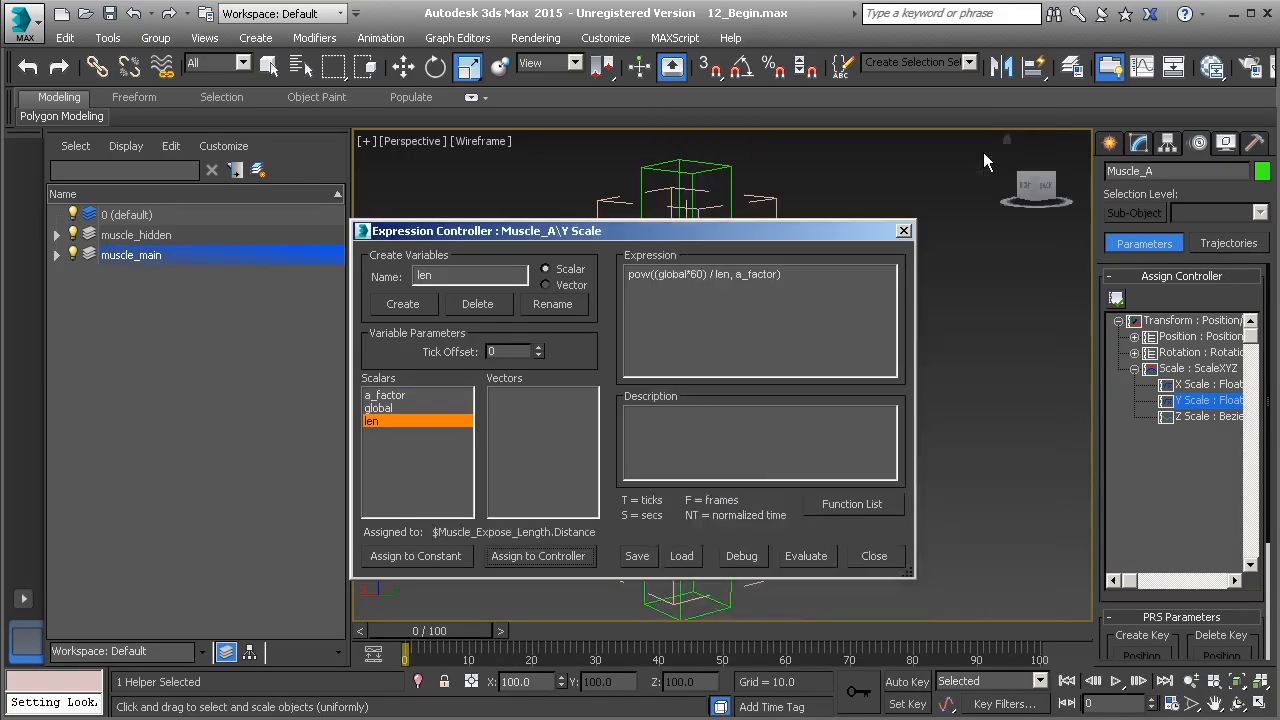
left_click(815, 557)
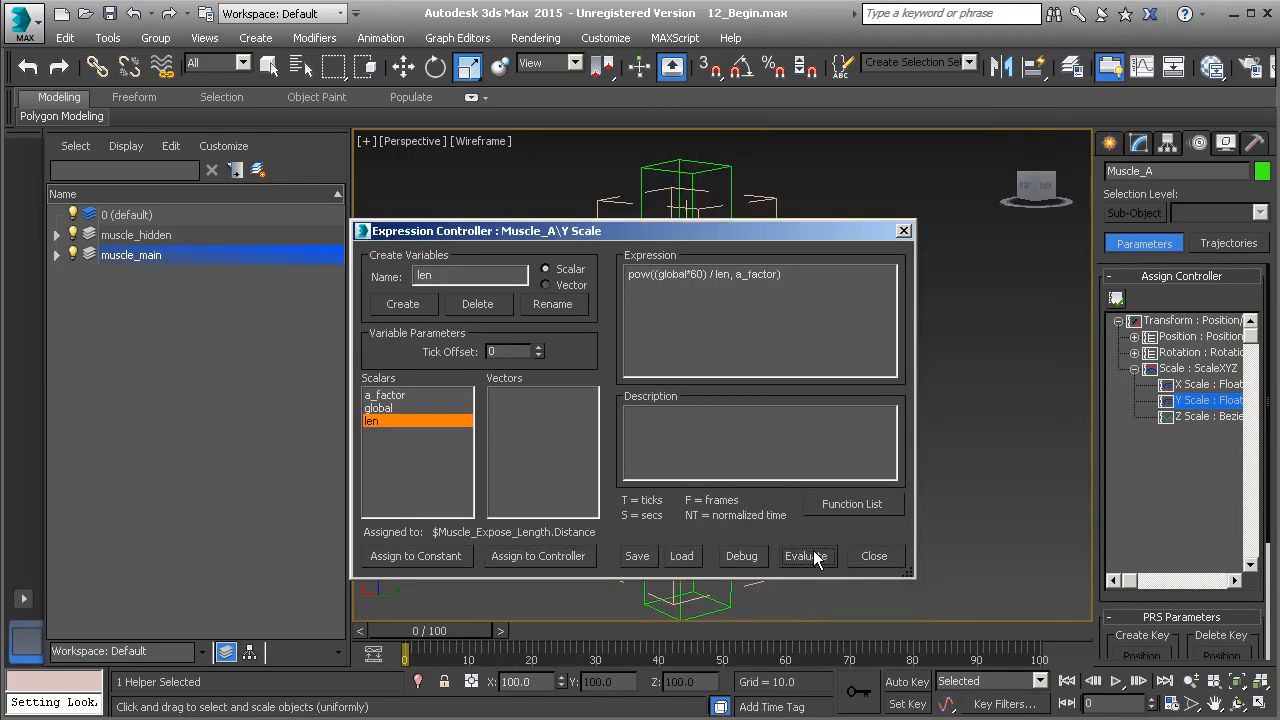
left_click(903, 232)
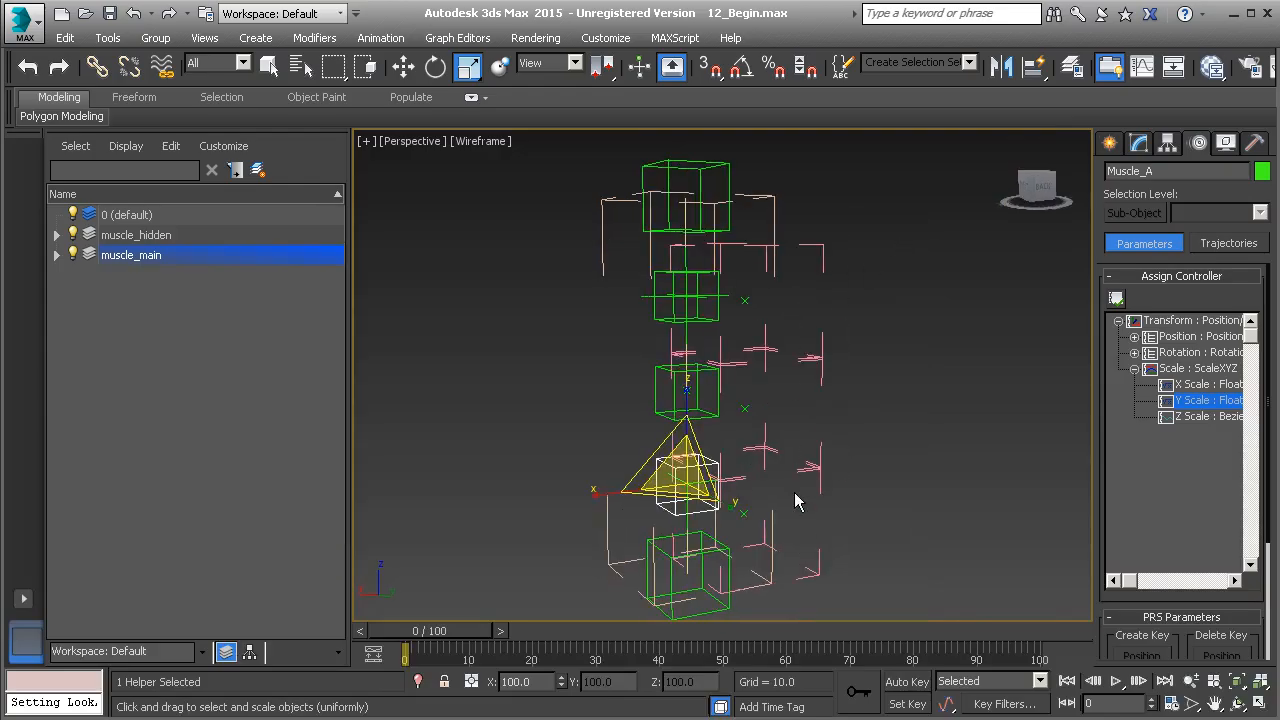
Try moving Muscle_Start along its Z axis to test how the helpers scale with muscle length, undoing each move
left_click(667, 555)
middle_click_drag(667, 555, 668, 506)
scroll(668, 506, "down", 3)
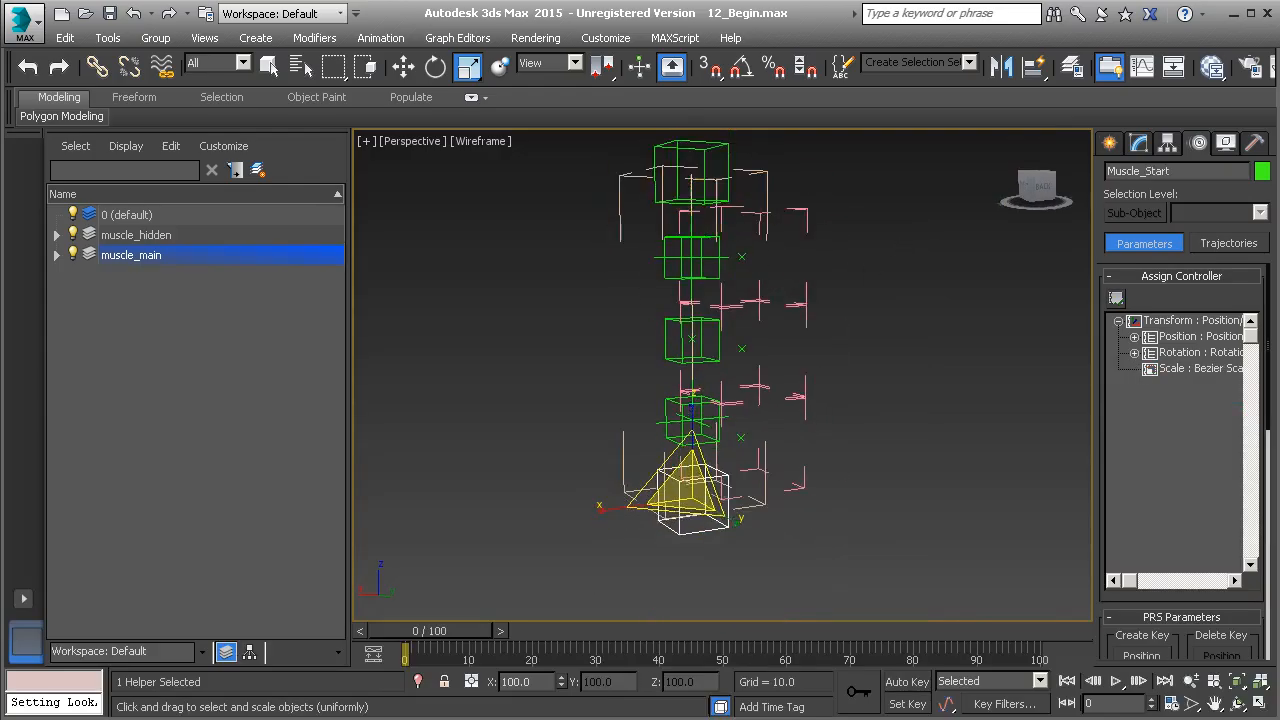
key("w")
left_click_drag(694, 487, 700, 418)
key("ctrl+z")
middle_click_drag(755, 360, 708, 441)
left_click_drag(698, 512, 707, 399)
key("ctrl+z")
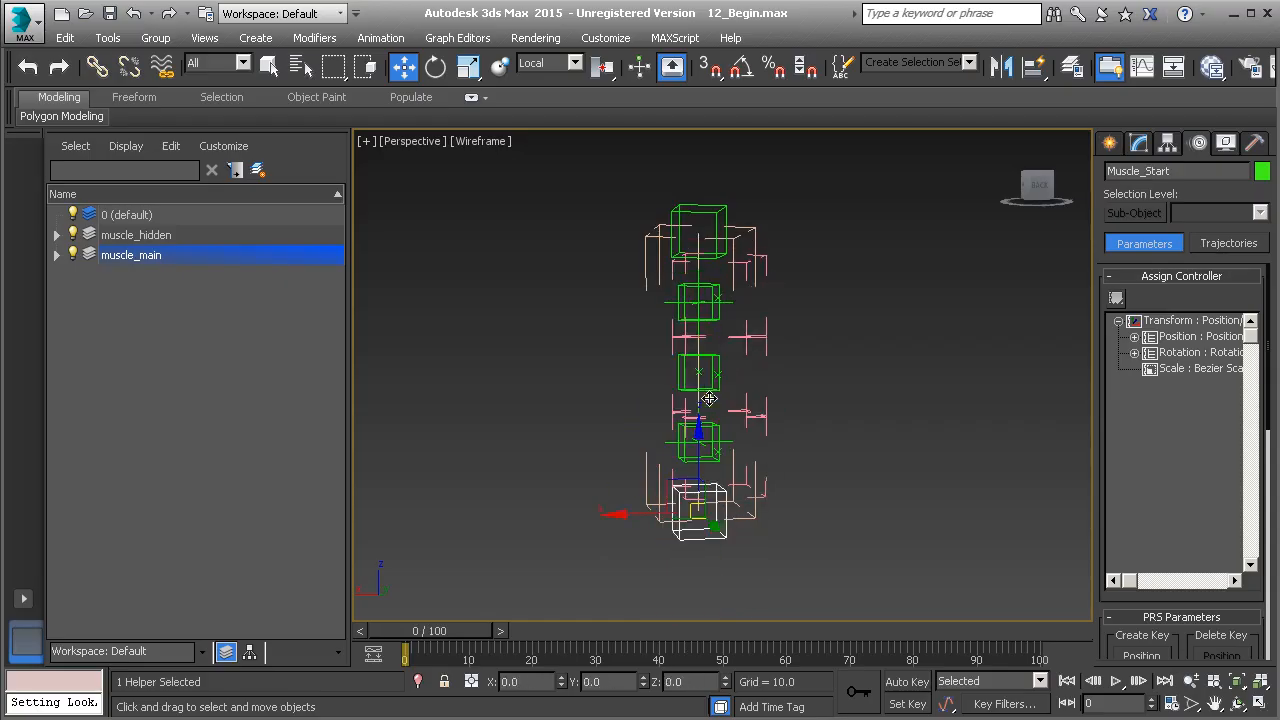